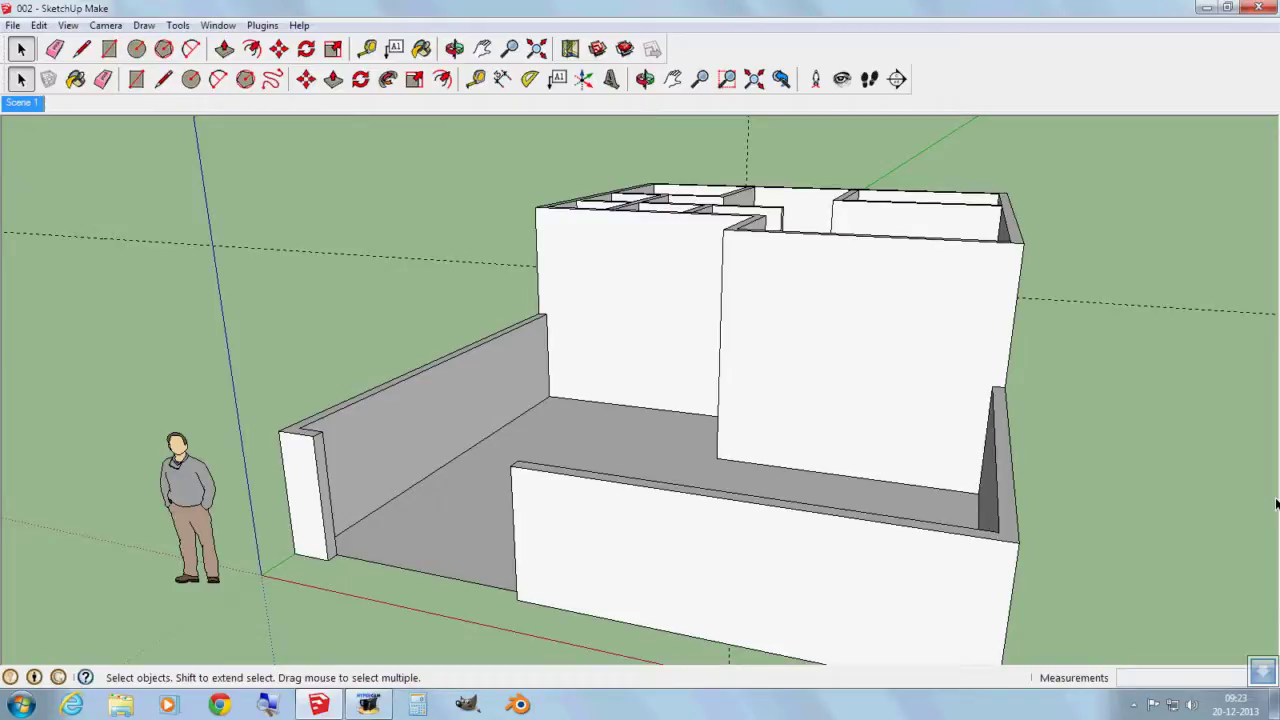
Orbit to look down into the house's rooms, then enlarge the screen with Windows Magnifier.
middle_drag(1094, 286, 1146, 316)
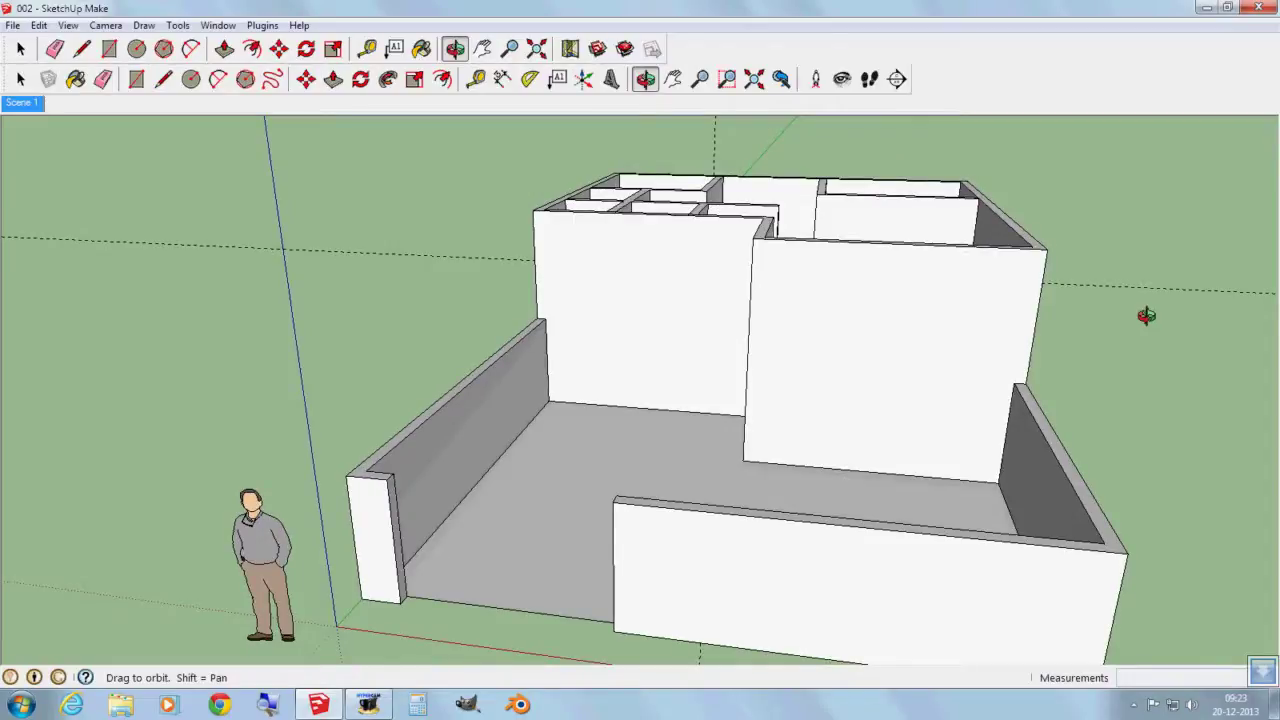
middle_drag(1146, 316, 1108, 318)
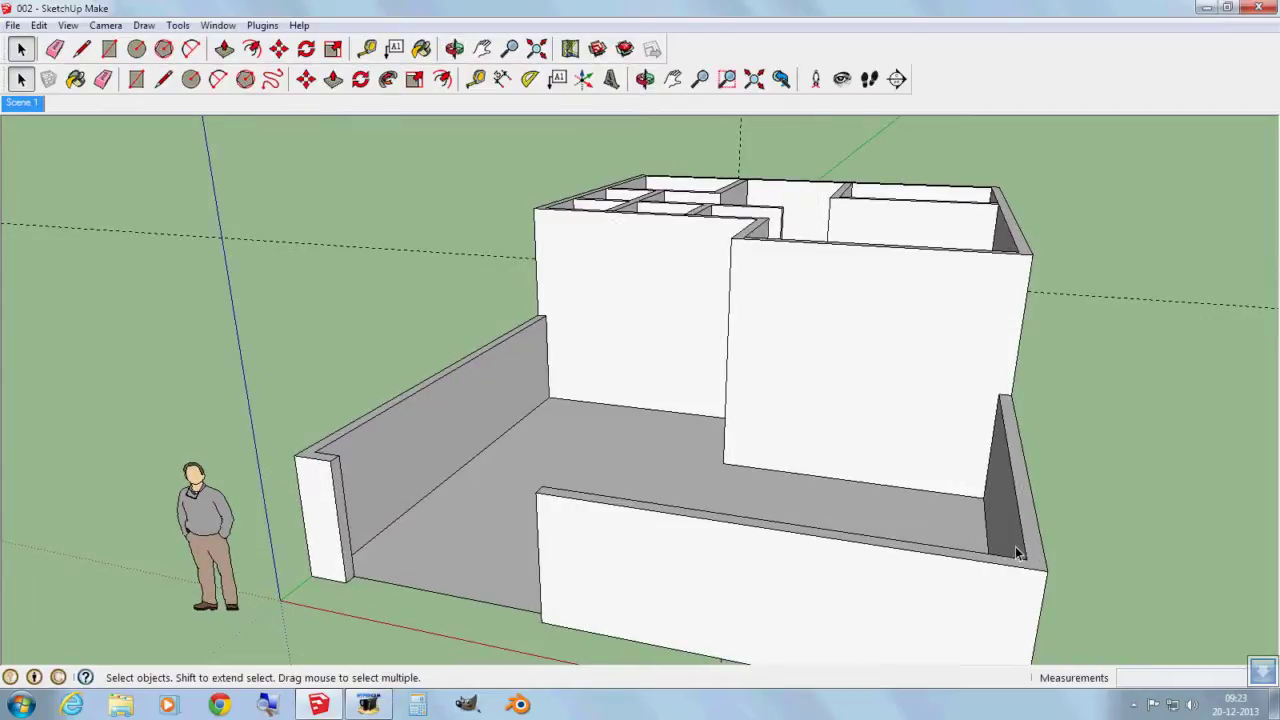
click(268, 704)
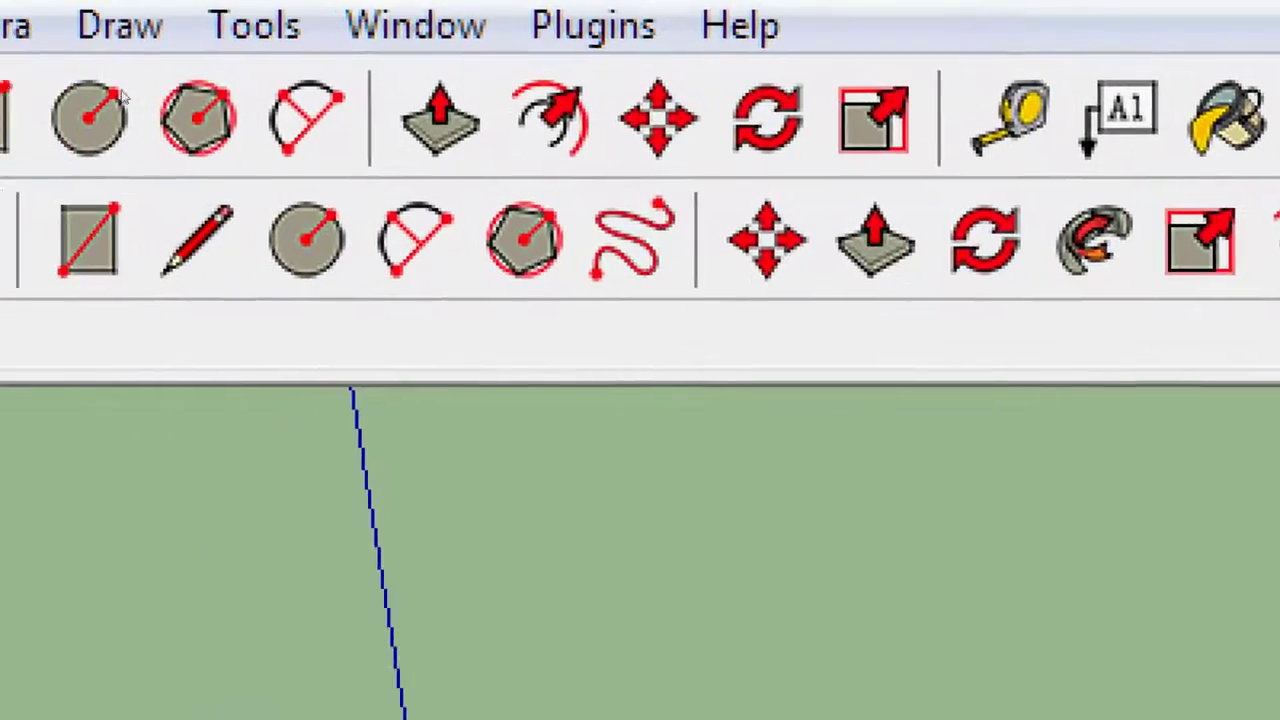
key(r)
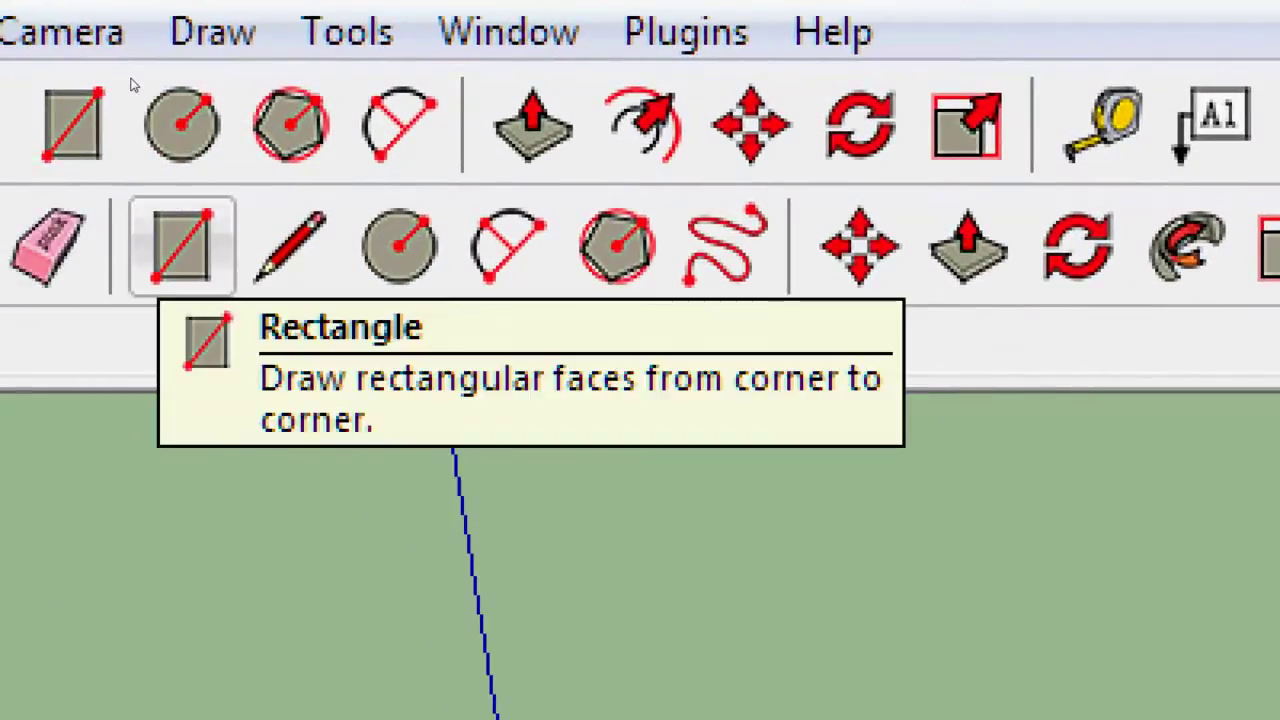
key(q)
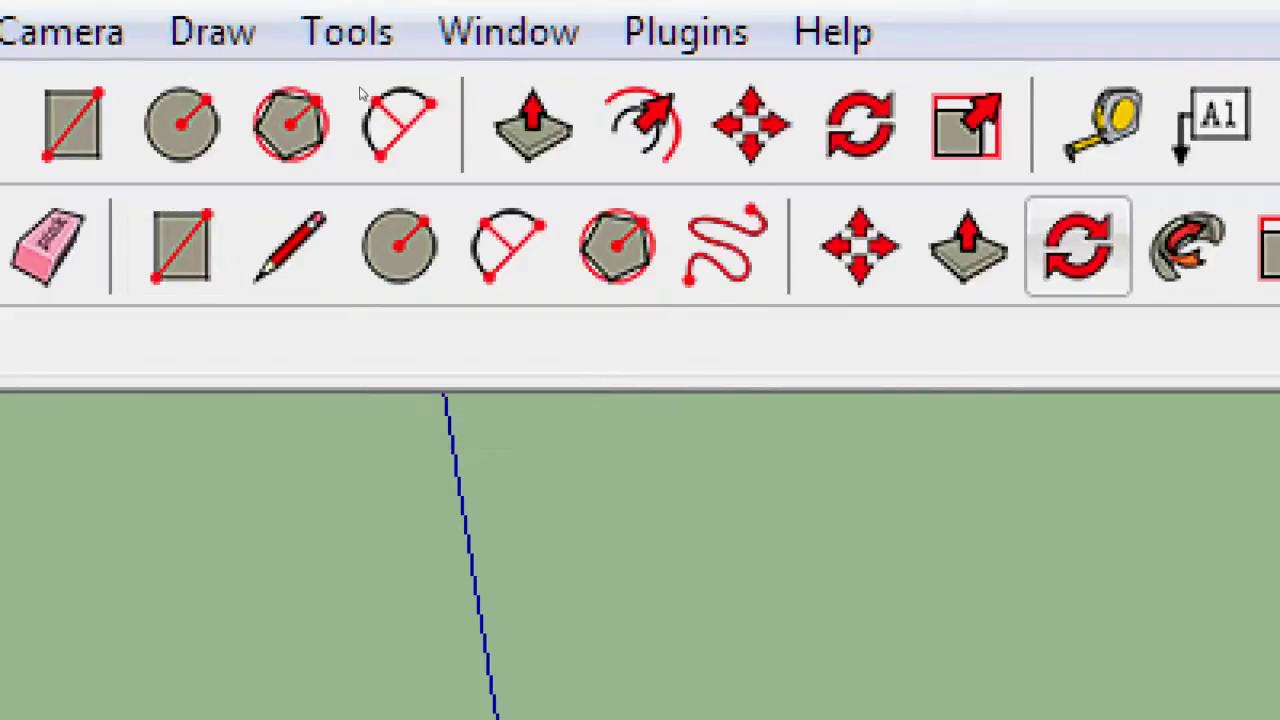
key(p)
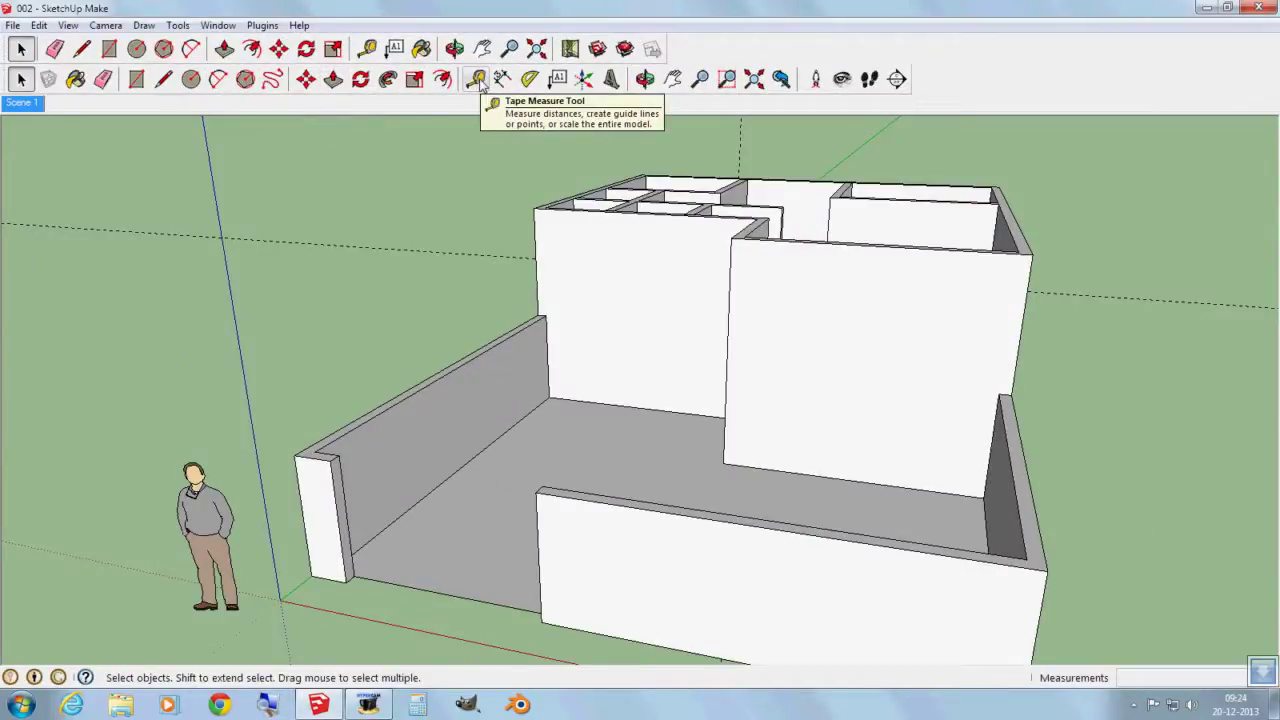
Mark a horizontal guide and a vertical guide 0.63m from the edge on the tall front wall.
click(478, 80)
click(850, 477)
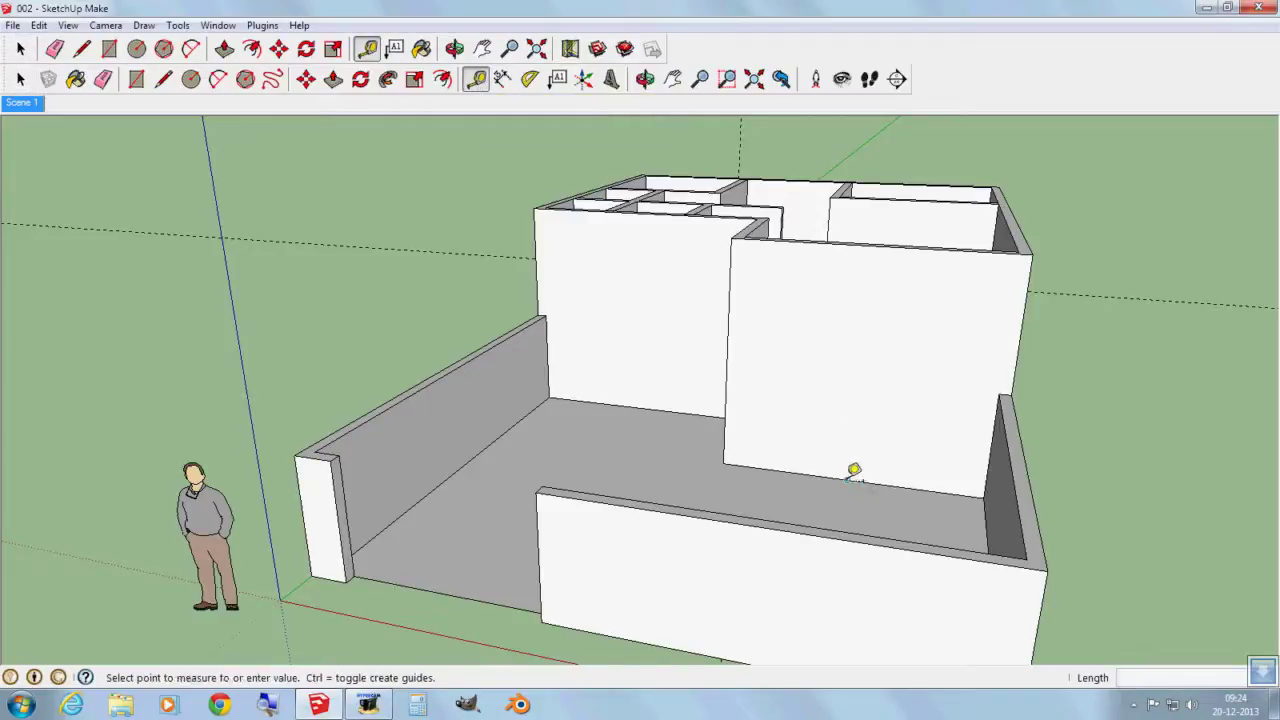
click(851, 419)
click(727, 368)
click(777, 362)
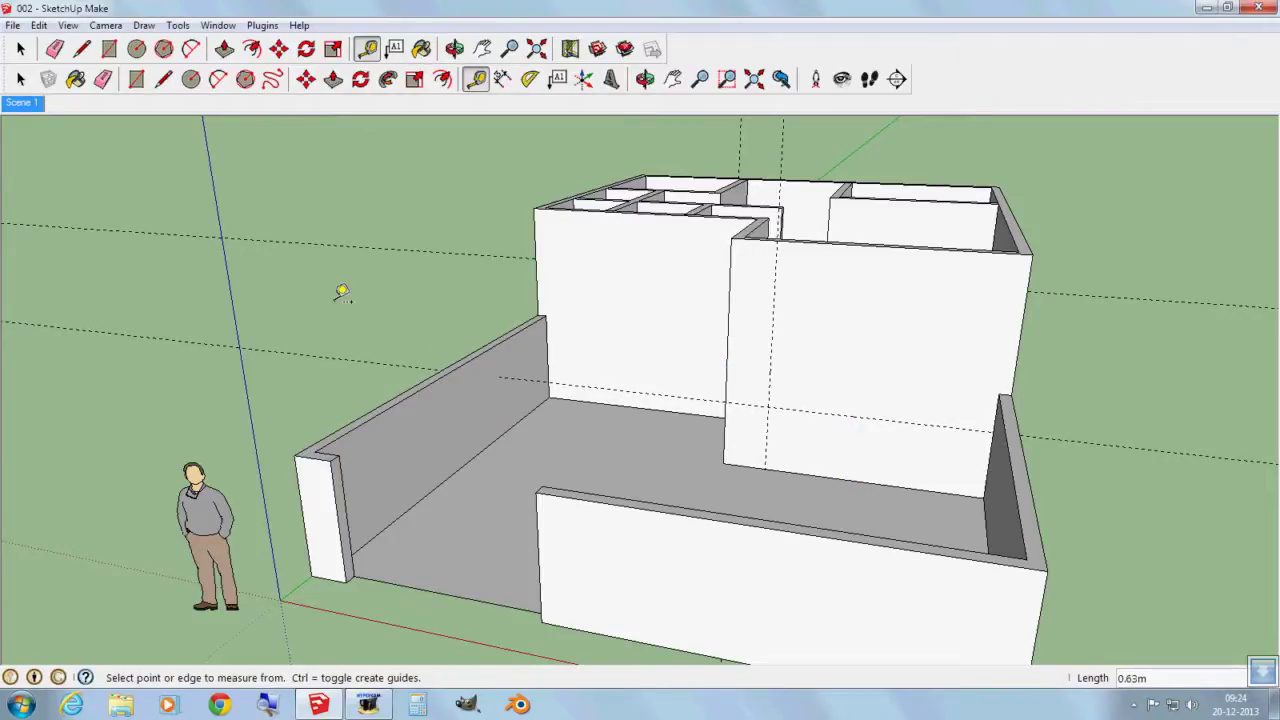
Draw a 2.05m by 1.27m window rectangle from the guides' crossing on the tall wall.
click(138, 79)
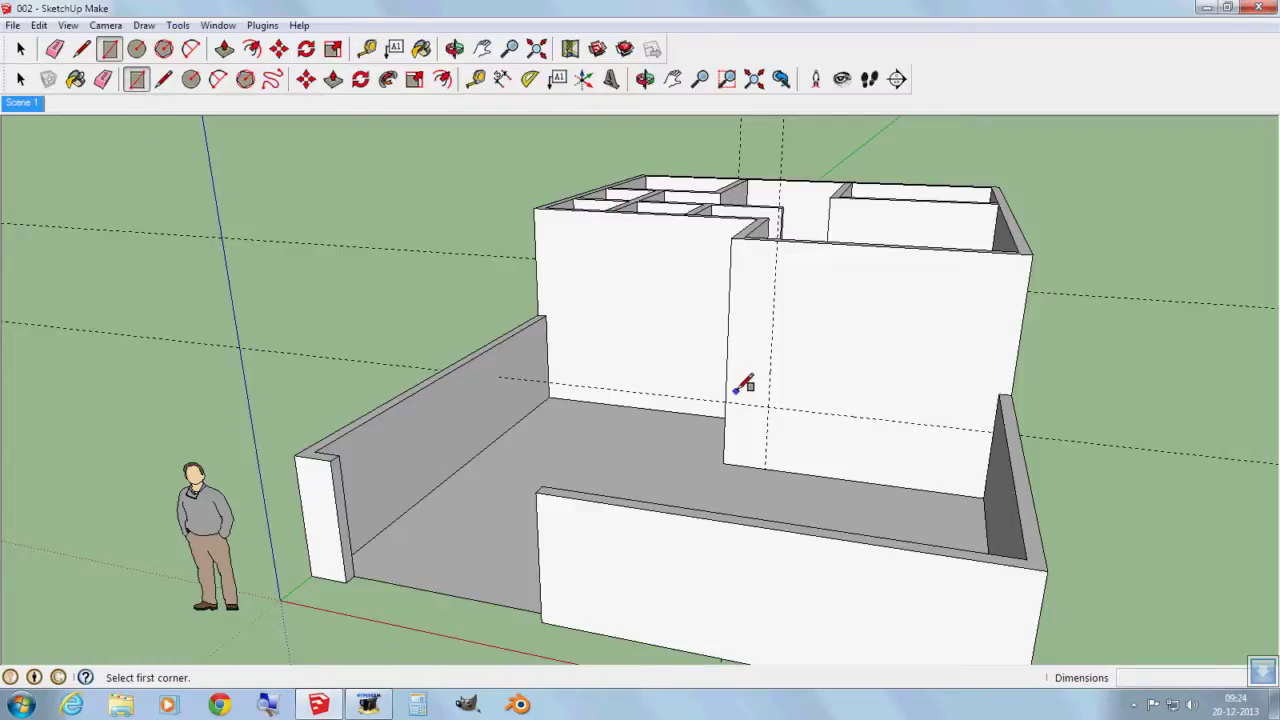
click(767, 406)
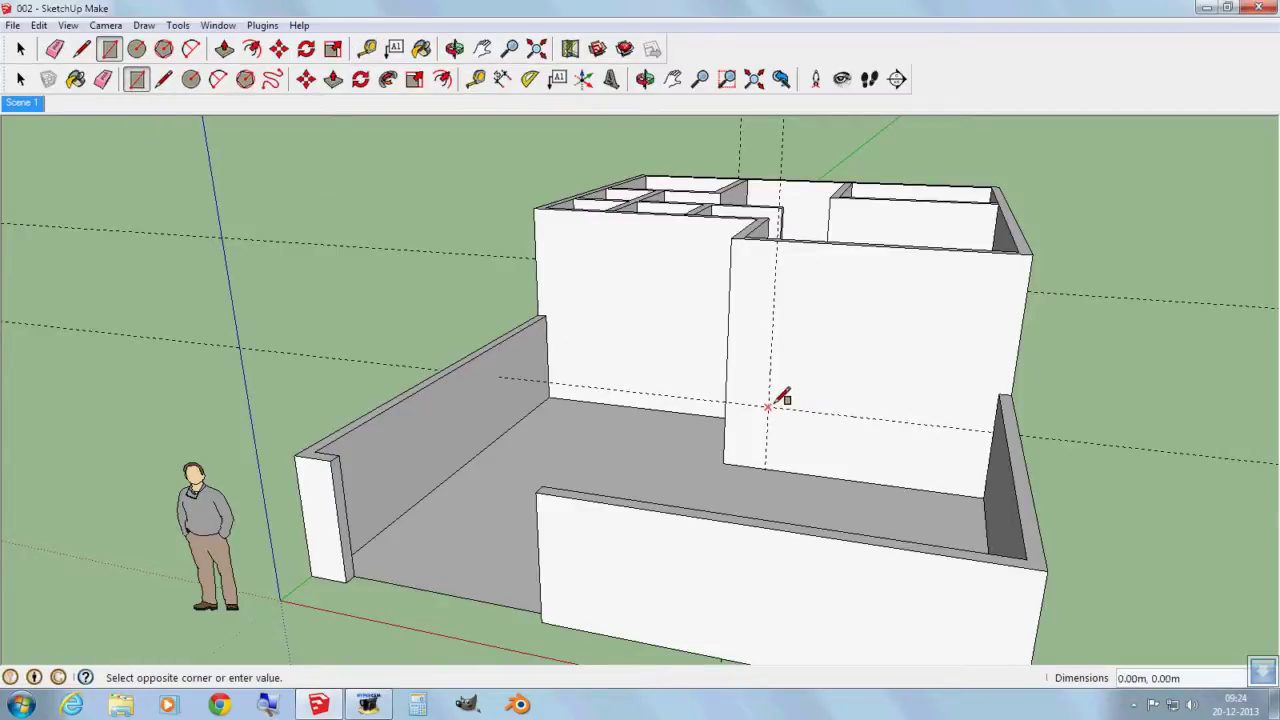
click(930, 333)
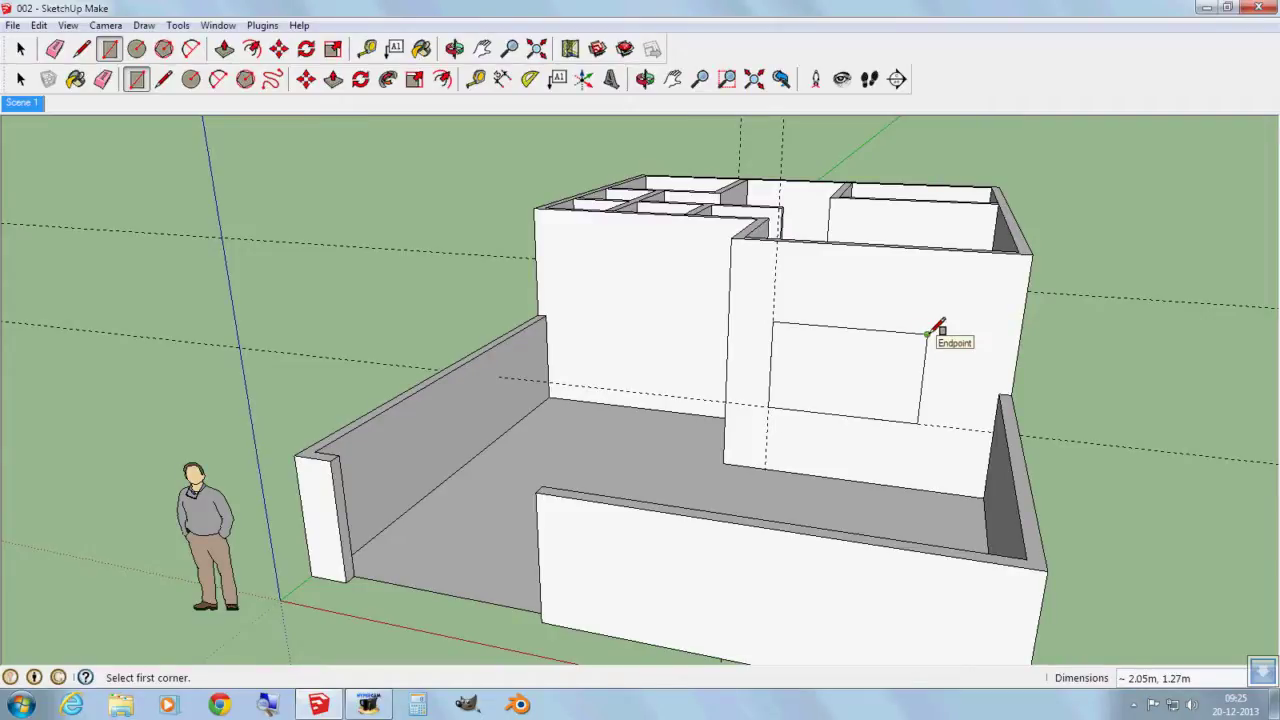
key(space)
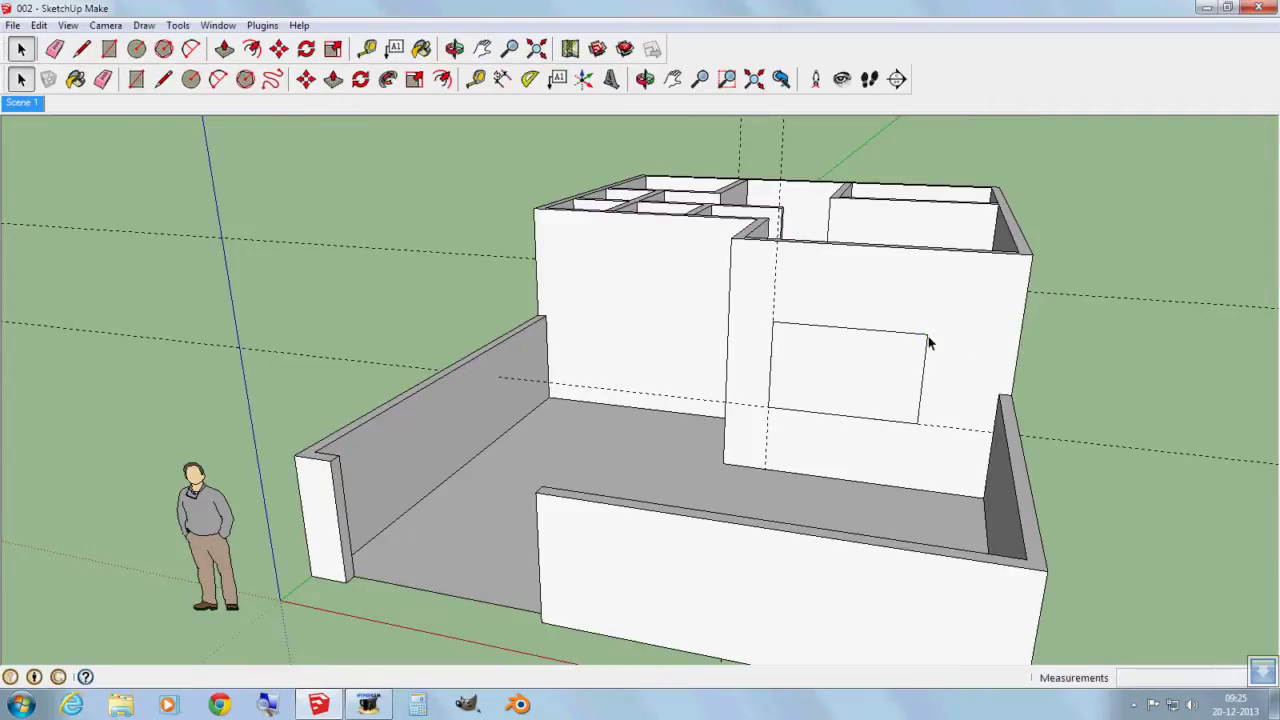
Push the window rectangle 0.15m into the tall wall to cut the window opening.
click(849, 364)
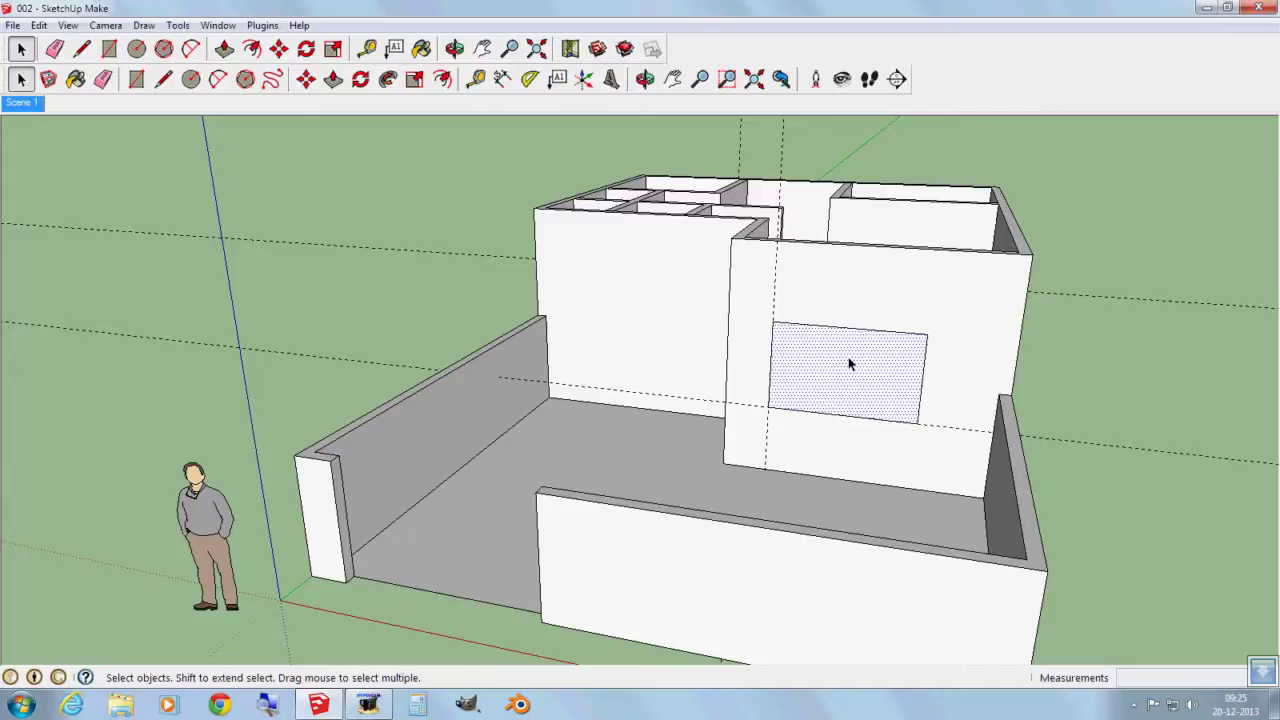
click(334, 80)
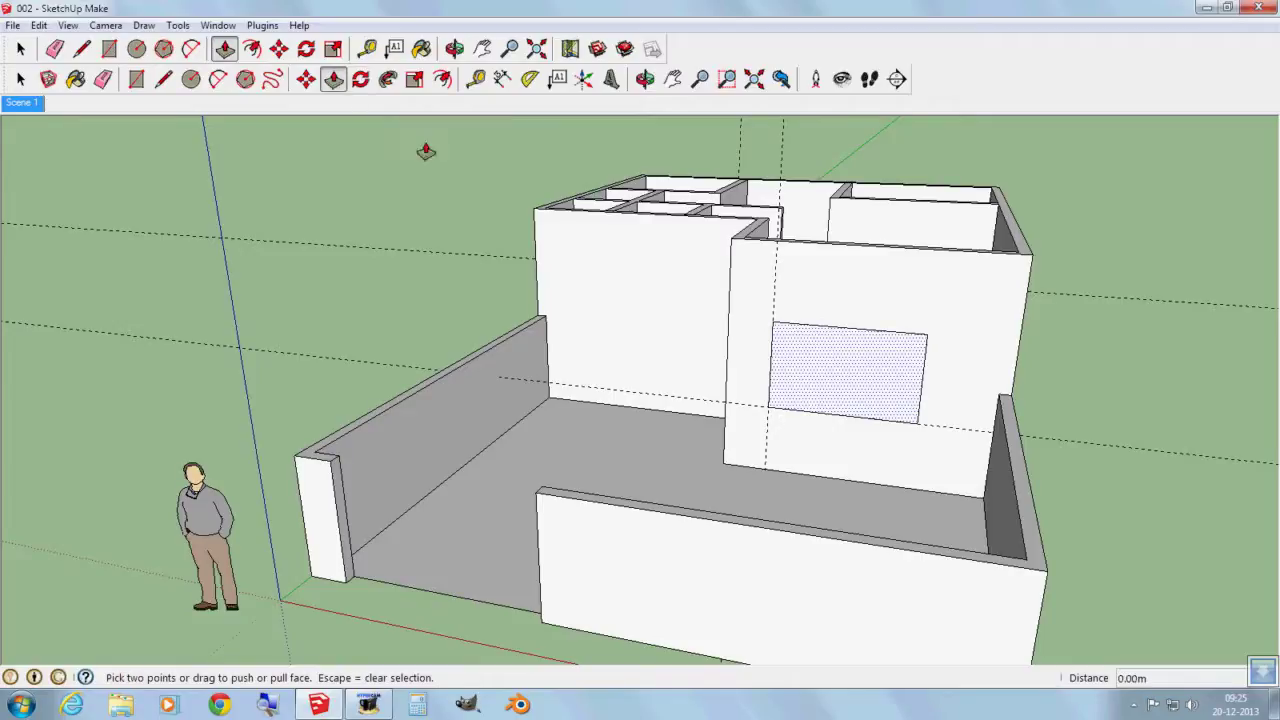
click(871, 388)
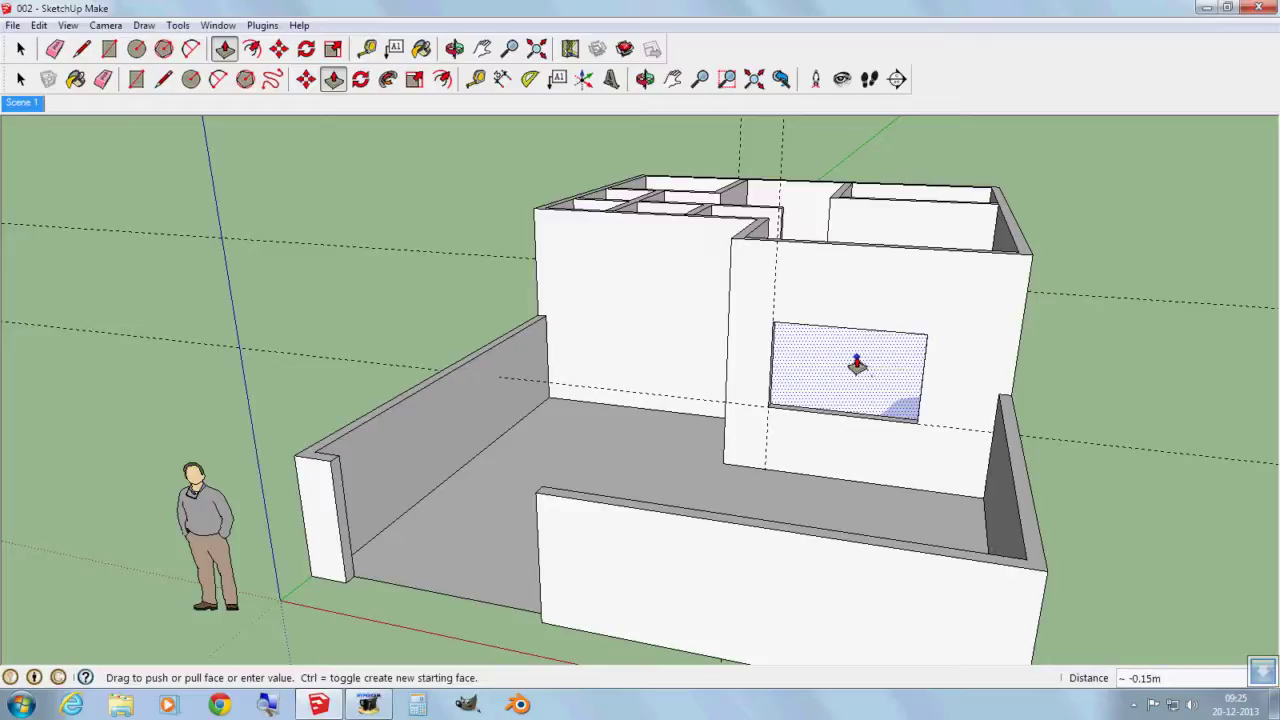
click(857, 364)
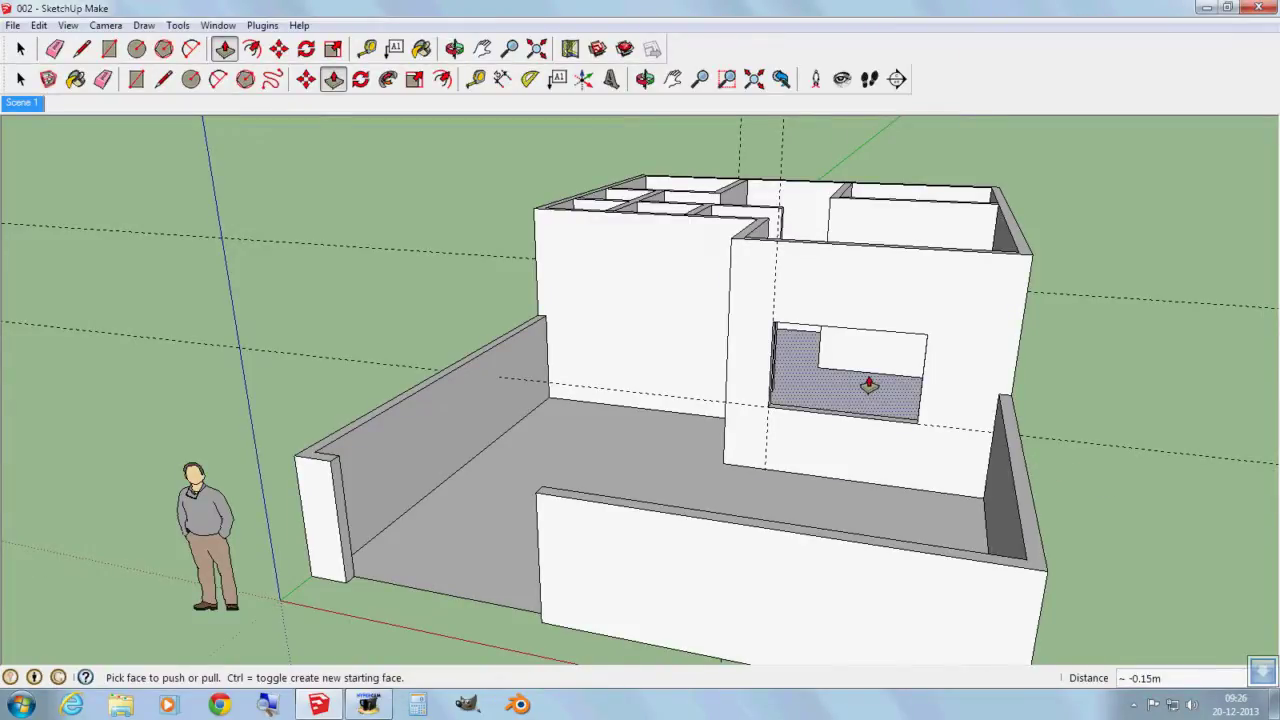
key(space)
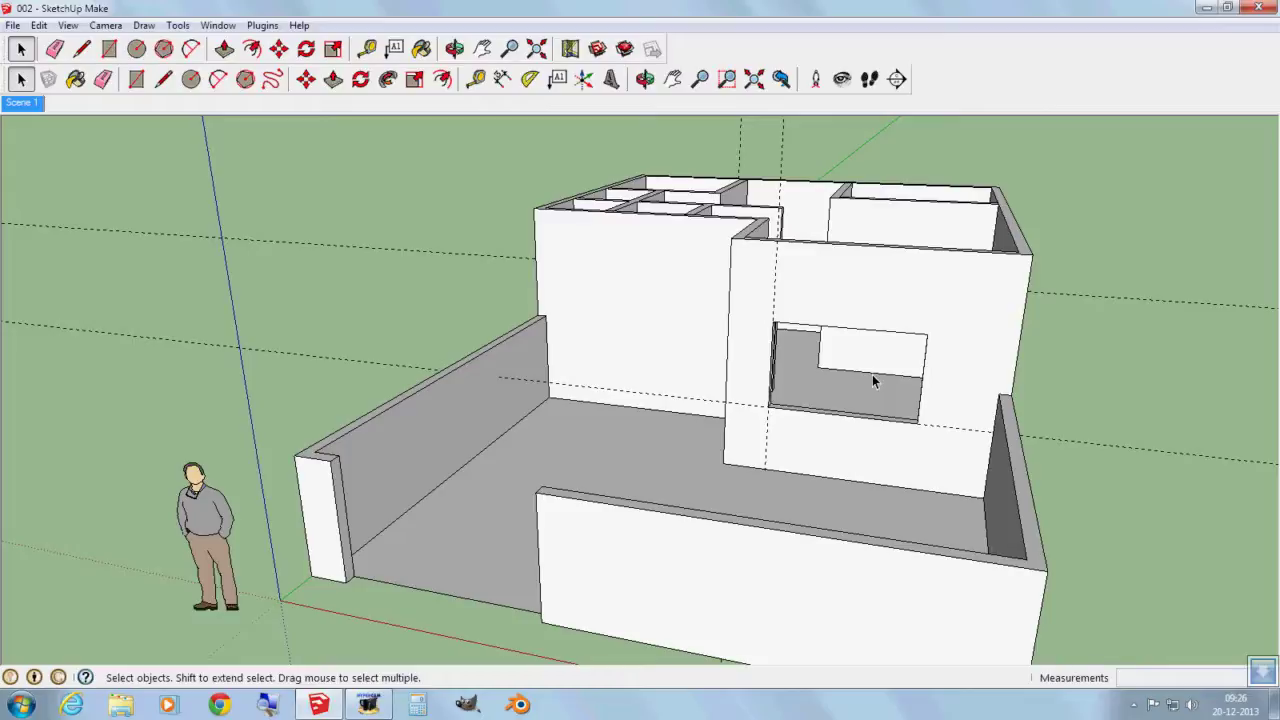
Orbit and zoom to look down into the rooms, framing the middle partition wall closely.
middle_drag(1114, 442, 1178, 536)
middle_drag(1186, 417, 684, 405)
scroll(980, 434, up, 5)
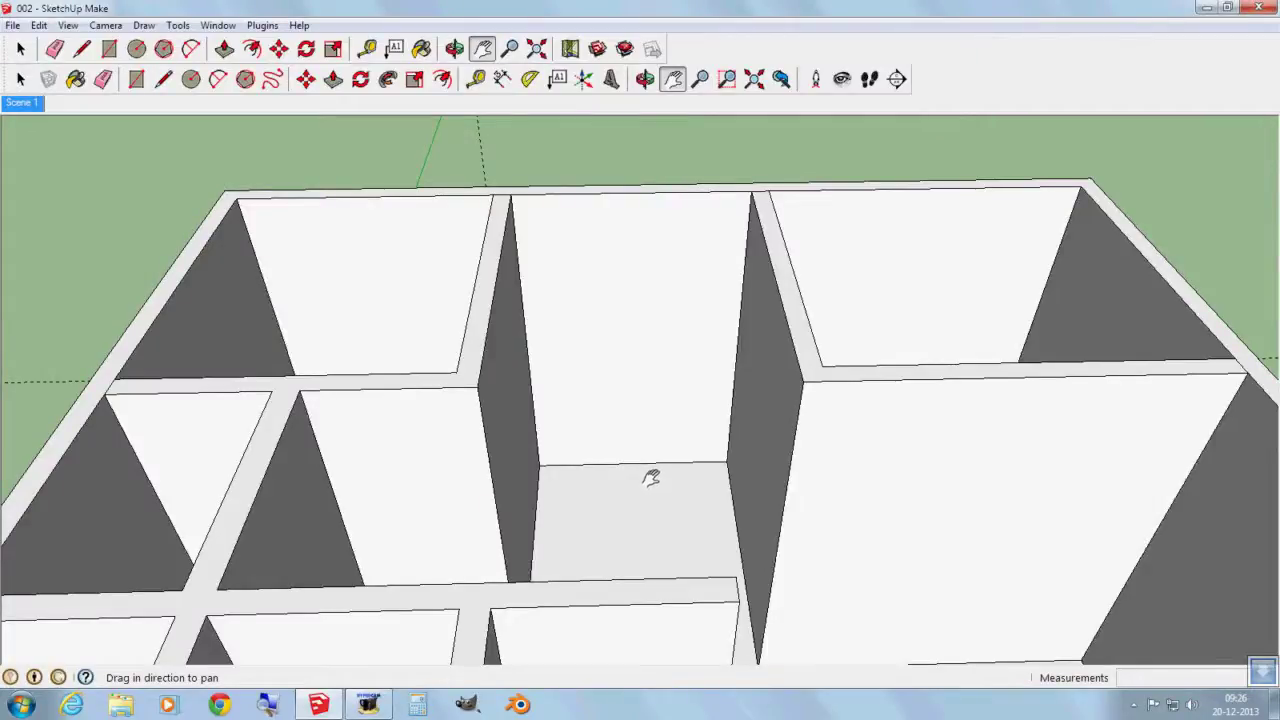
key(o)
drag(654, 480, 706, 460)
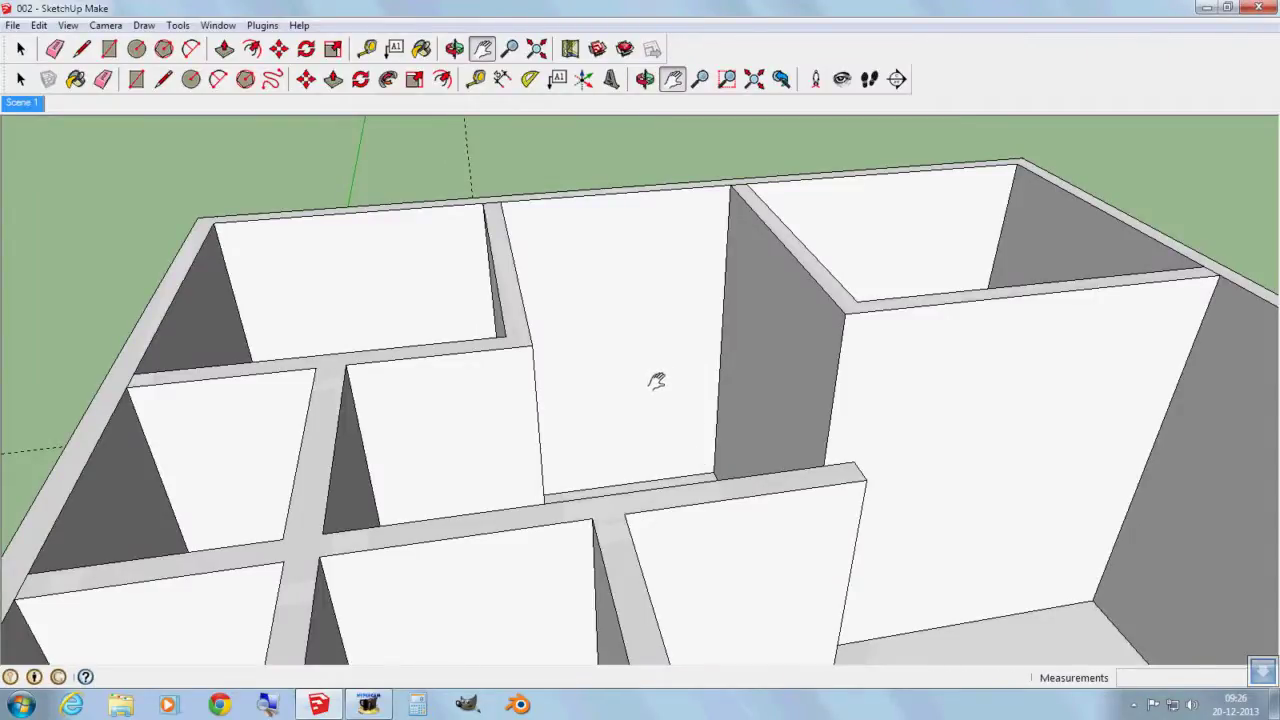
key(o)
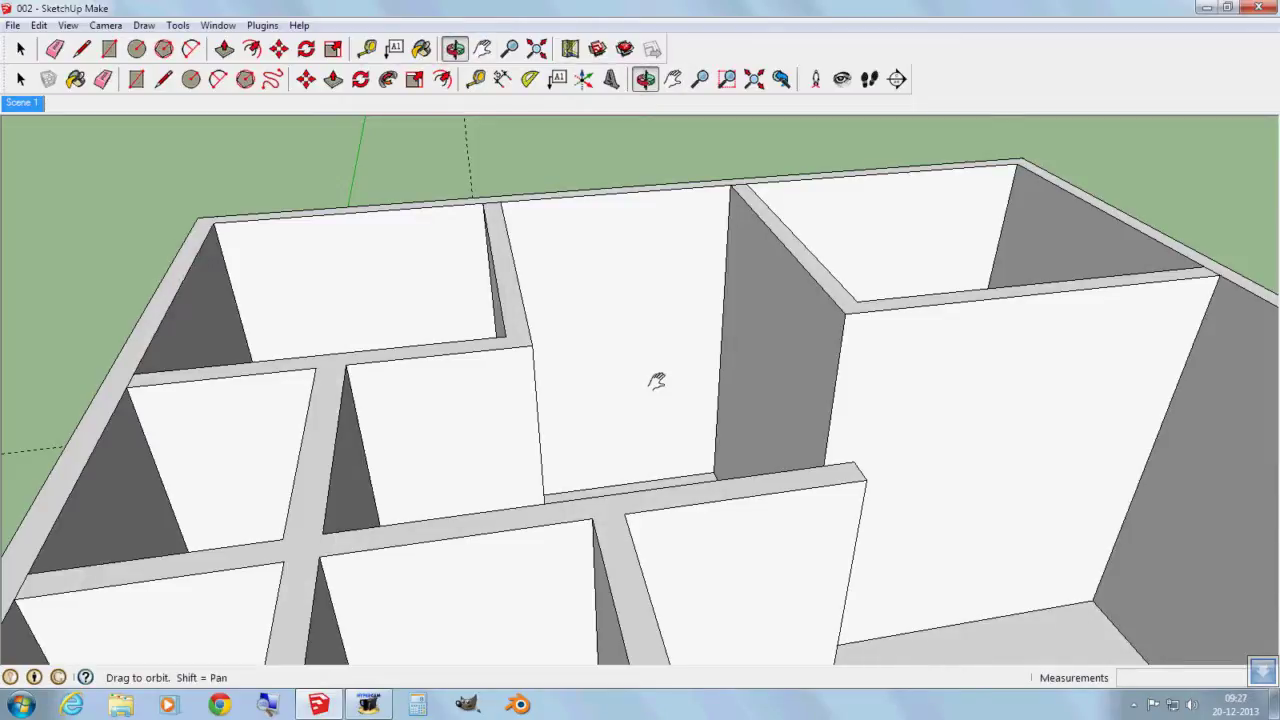
drag(656, 381, 699, 420)
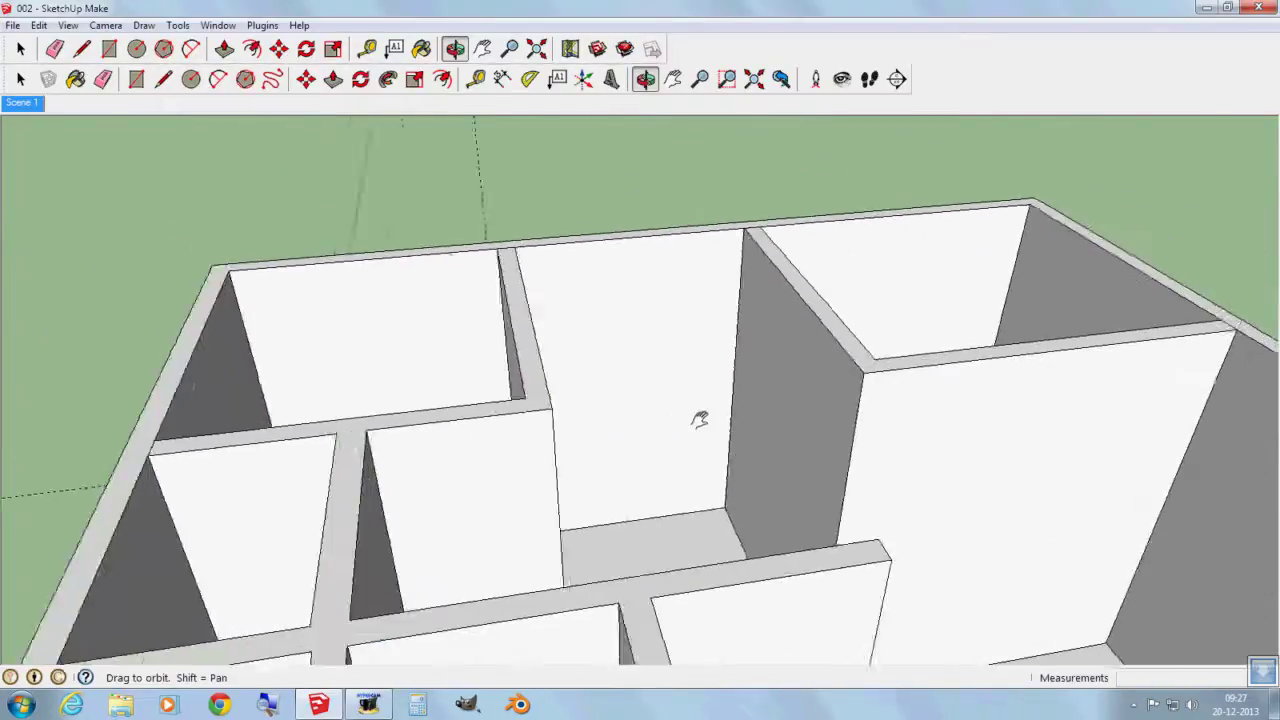
scroll(546, 423, up, 3)
scroll(597, 147, up, 5)
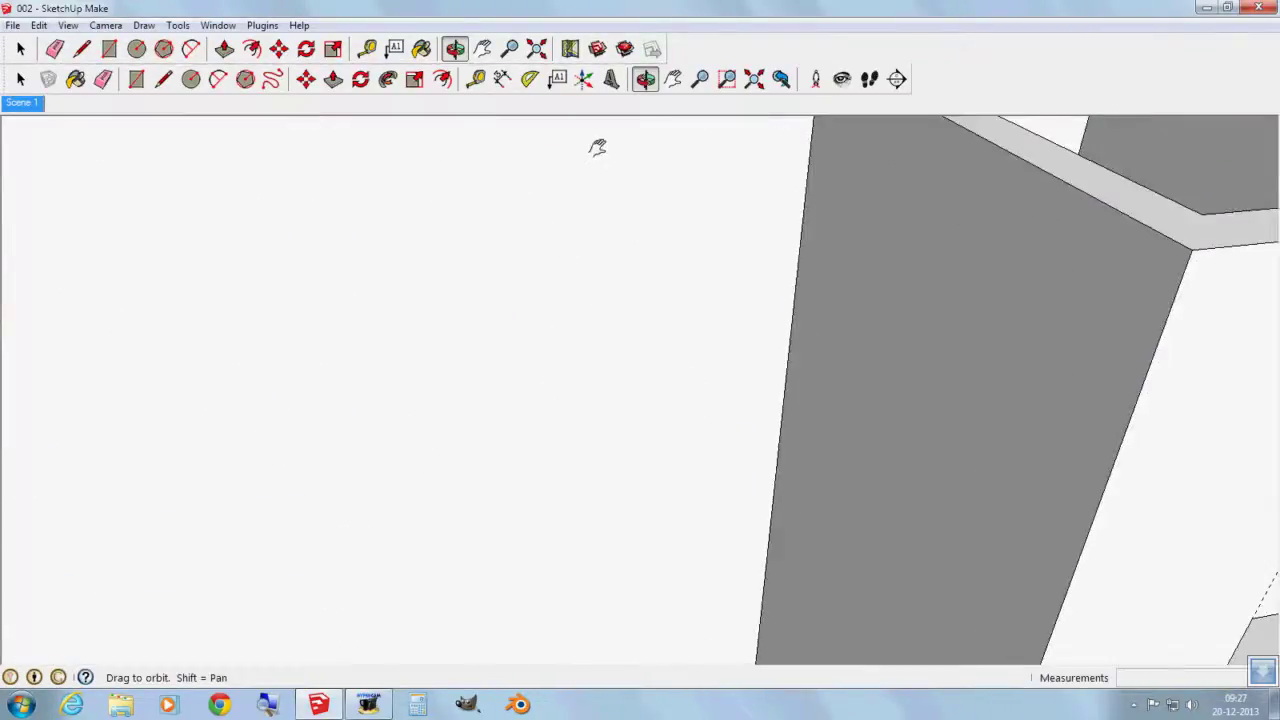
scroll(597, 457, down, 6)
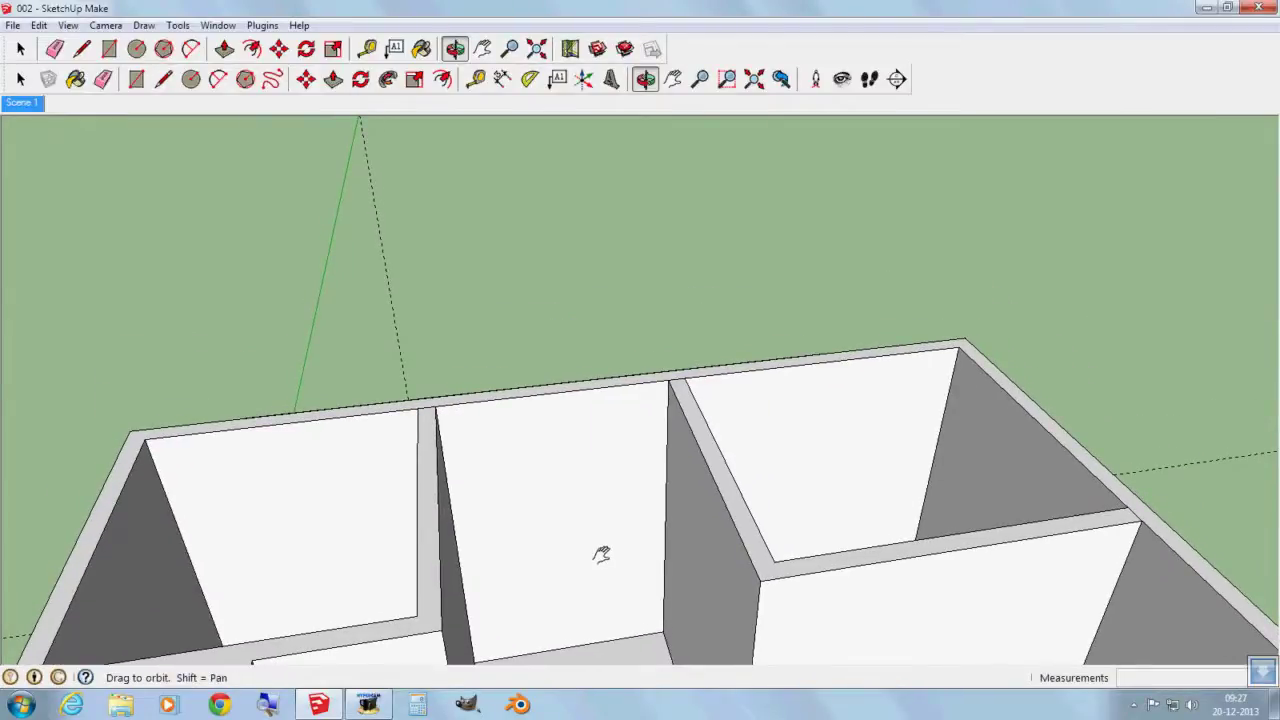
drag(601, 554, 604, 403)
key(h)
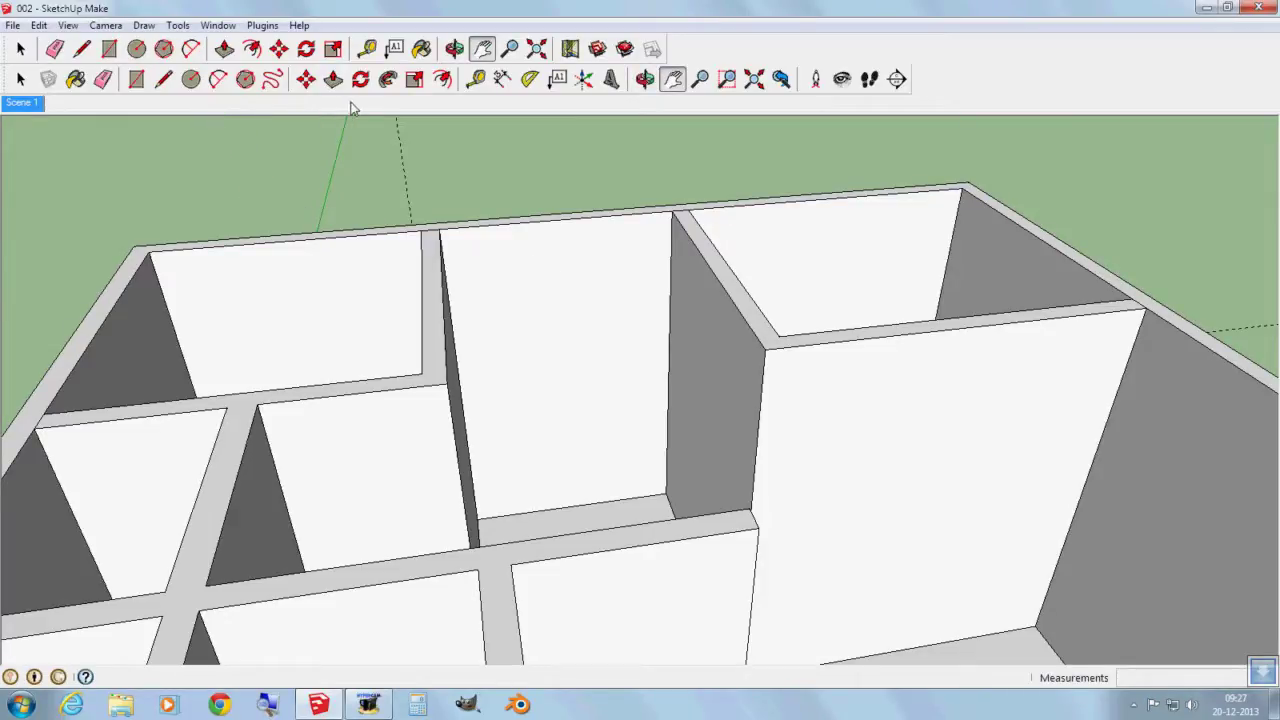
Place a vertical guide line 1.06m from the middle partition wall's edge.
click(476, 79)
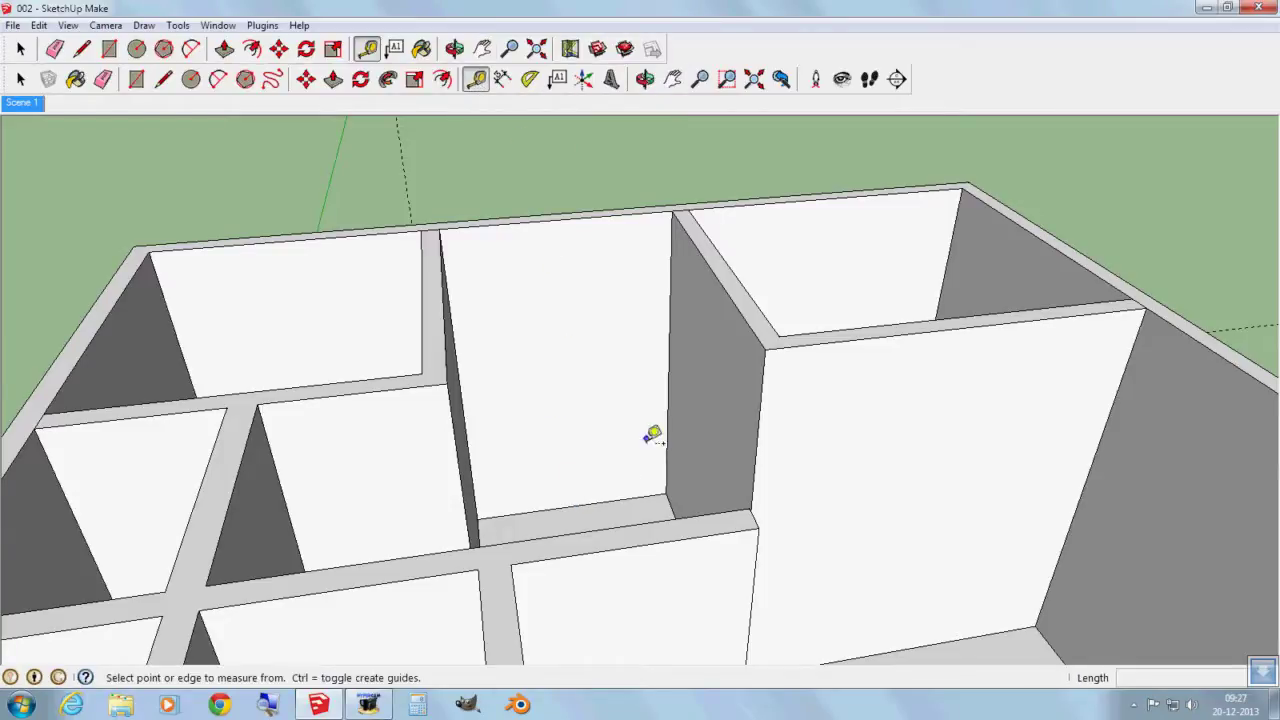
click(669, 408)
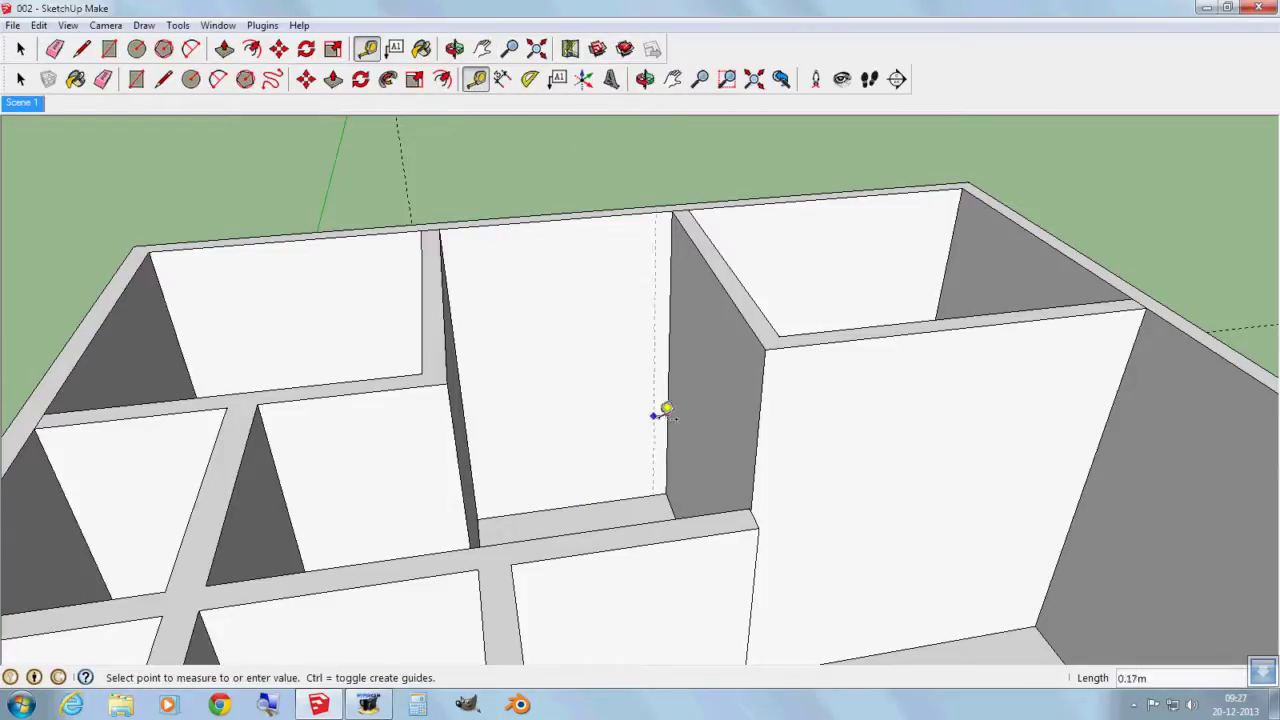
click(567, 425)
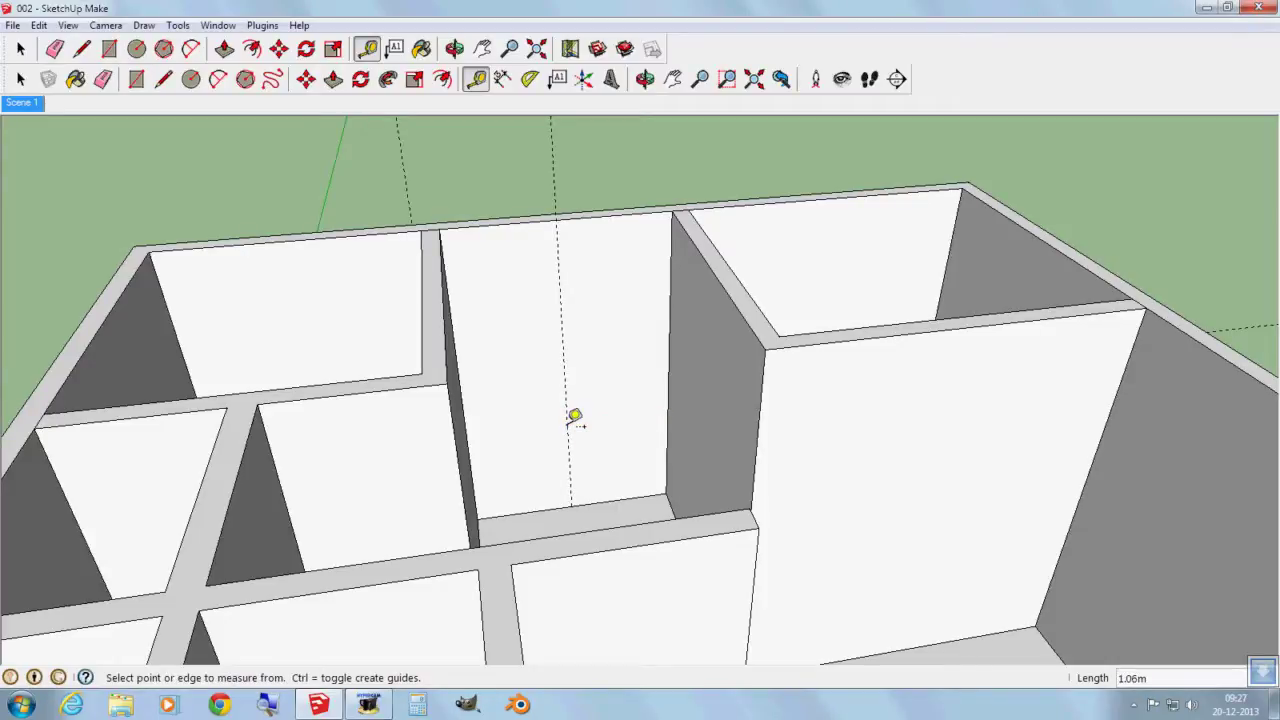
click(137, 80)
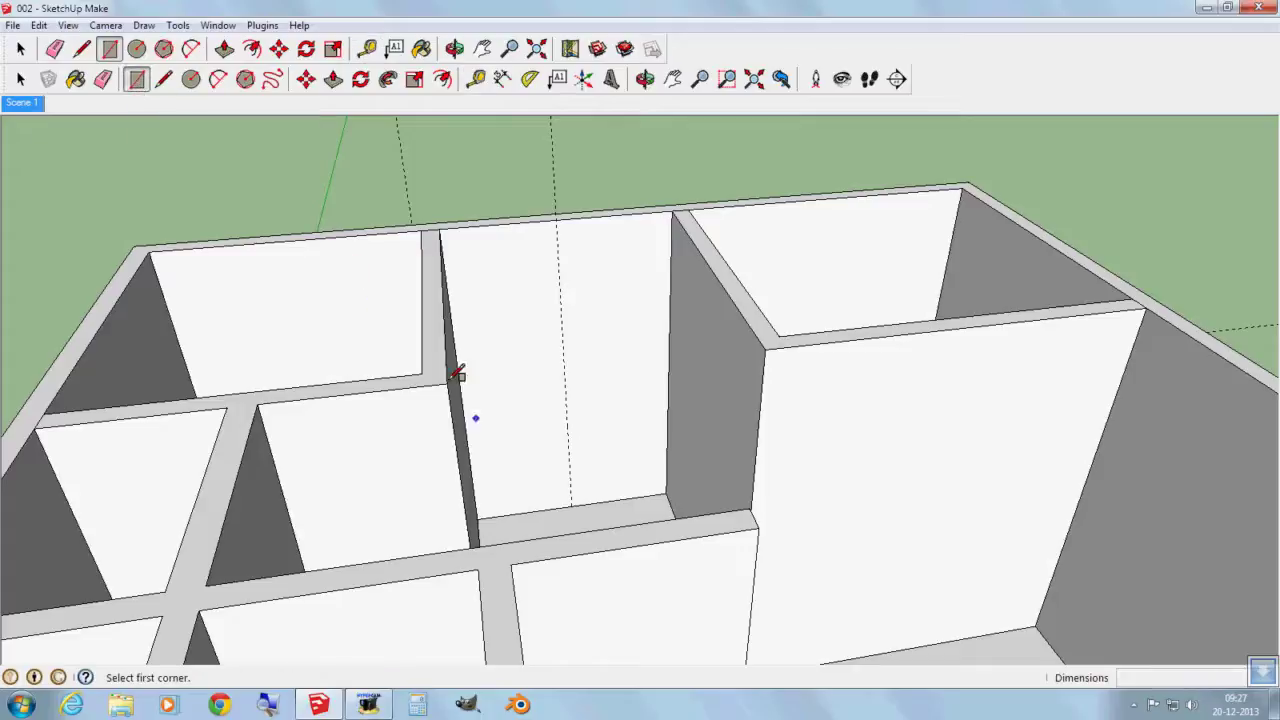
Draw a 0.78m by 2.39m doorway rectangle from the guide's base on the middle wall.
click(571, 505)
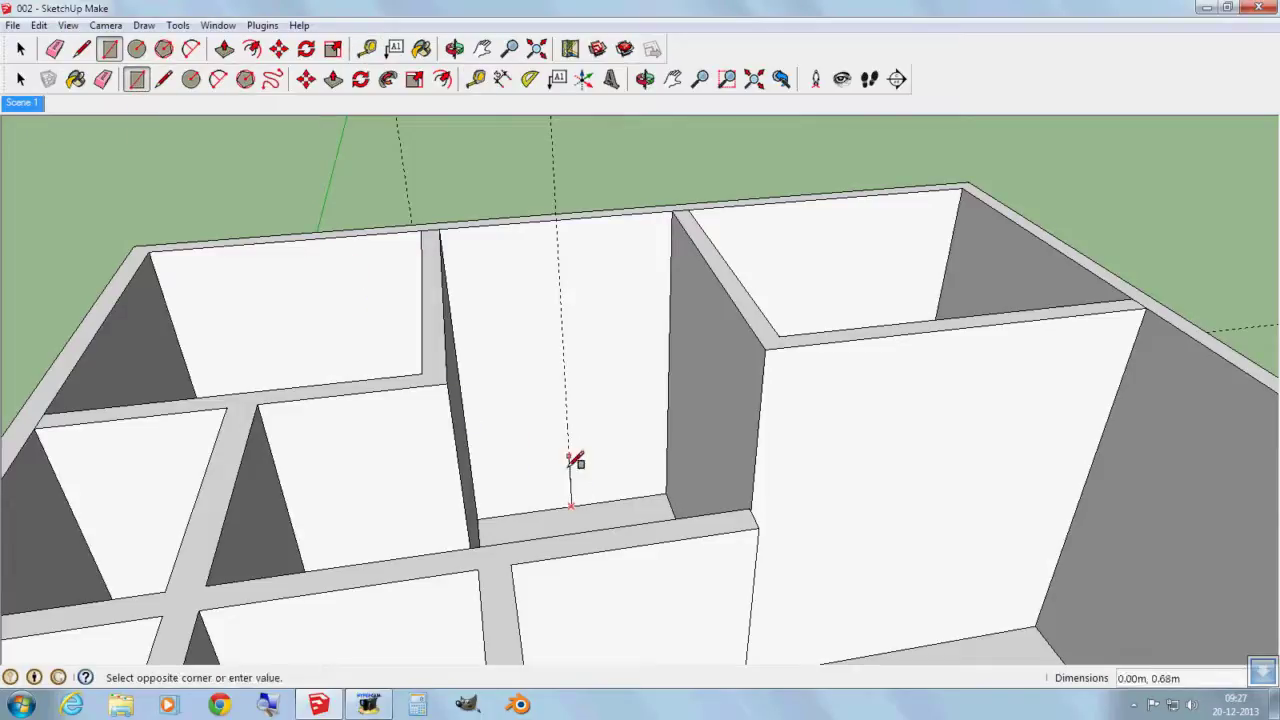
click(477, 318)
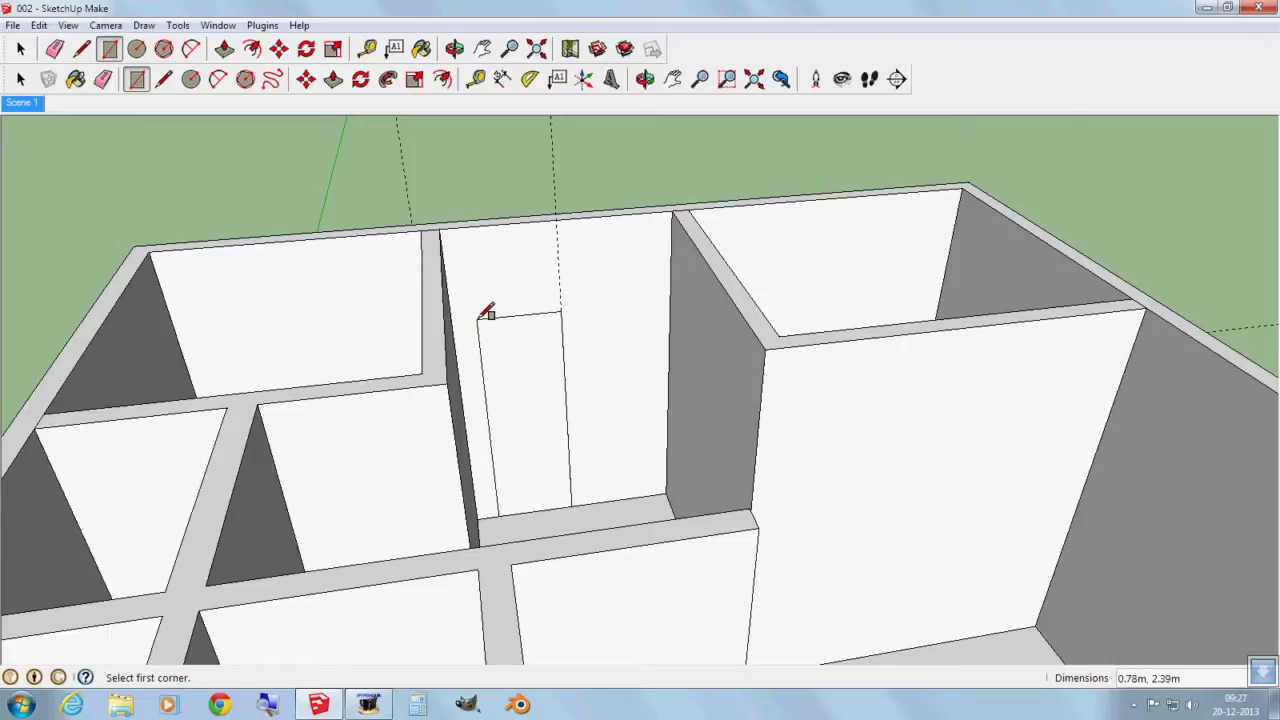
key(space)
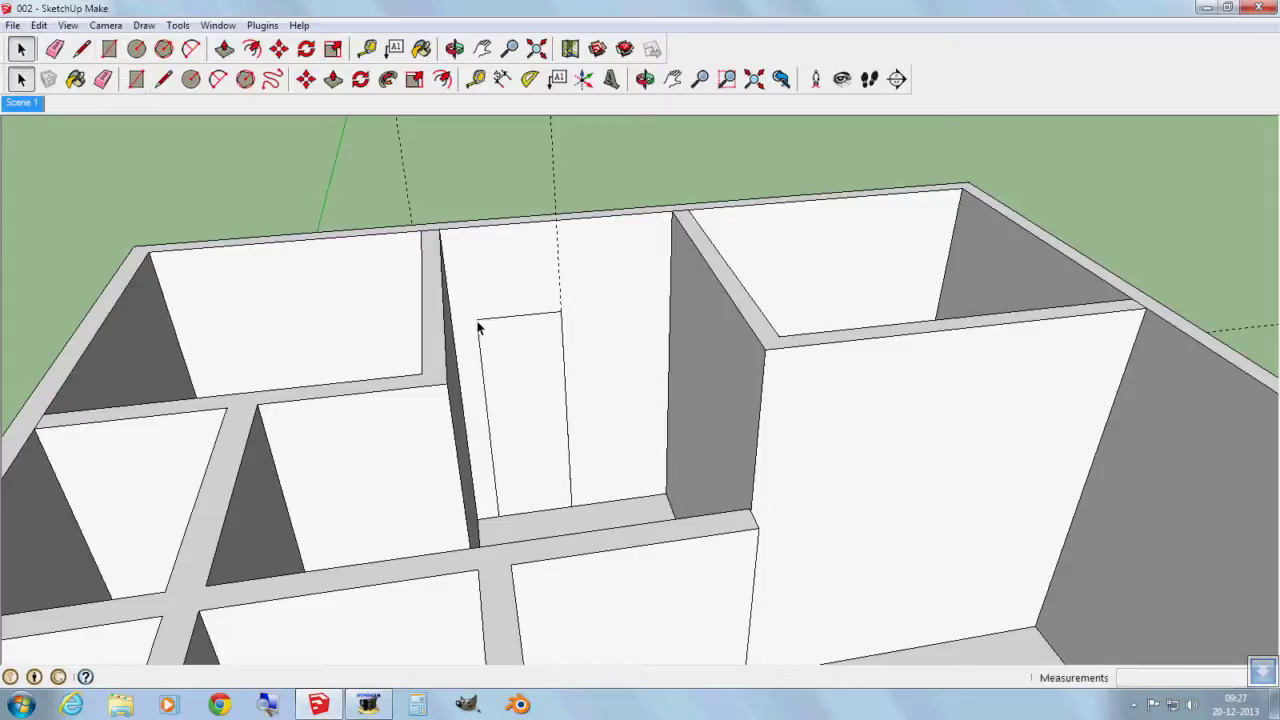
Push the doorway rectangle about 0.15m into the middle wall to open the doorway.
click(334, 84)
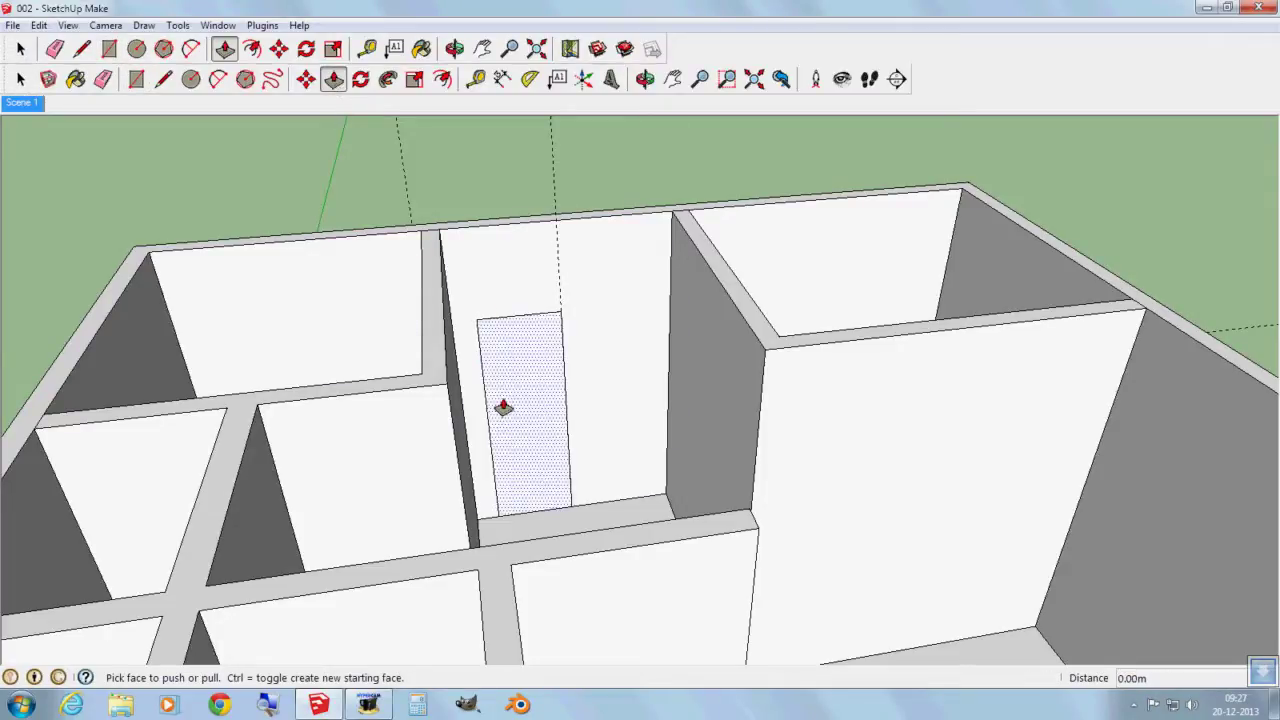
click(550, 460)
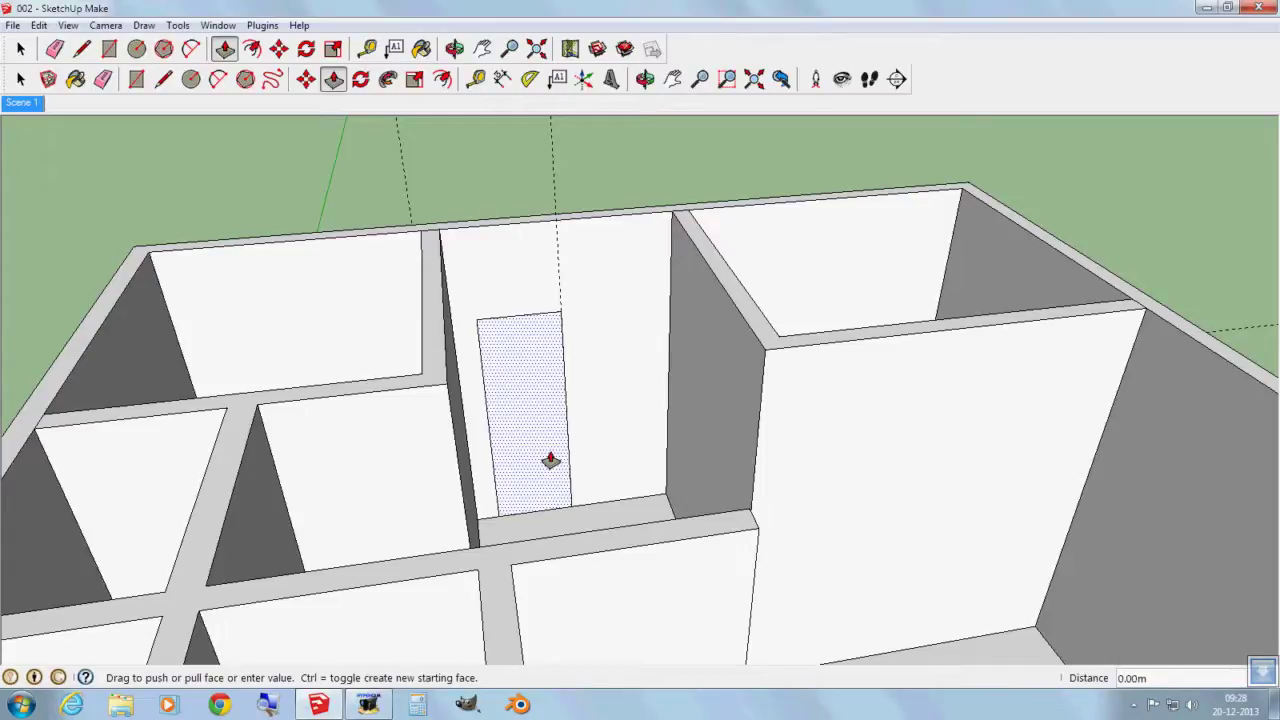
click(530, 432)
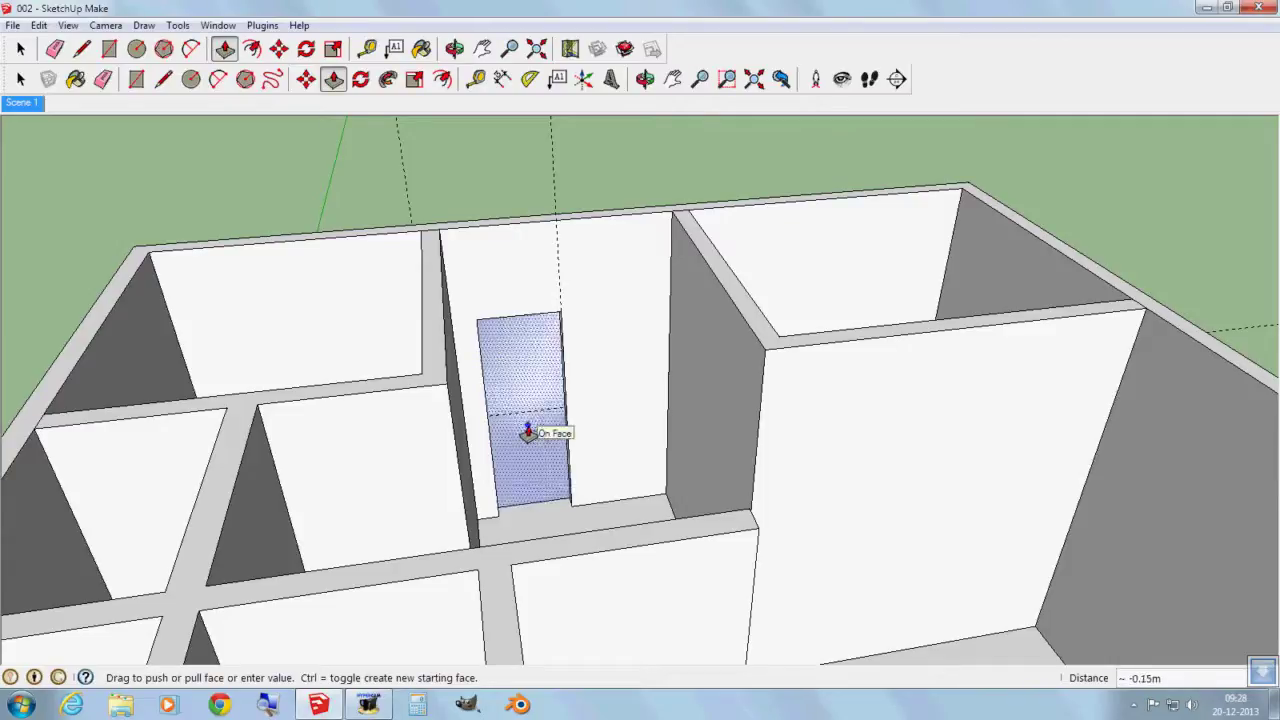
click(527, 432)
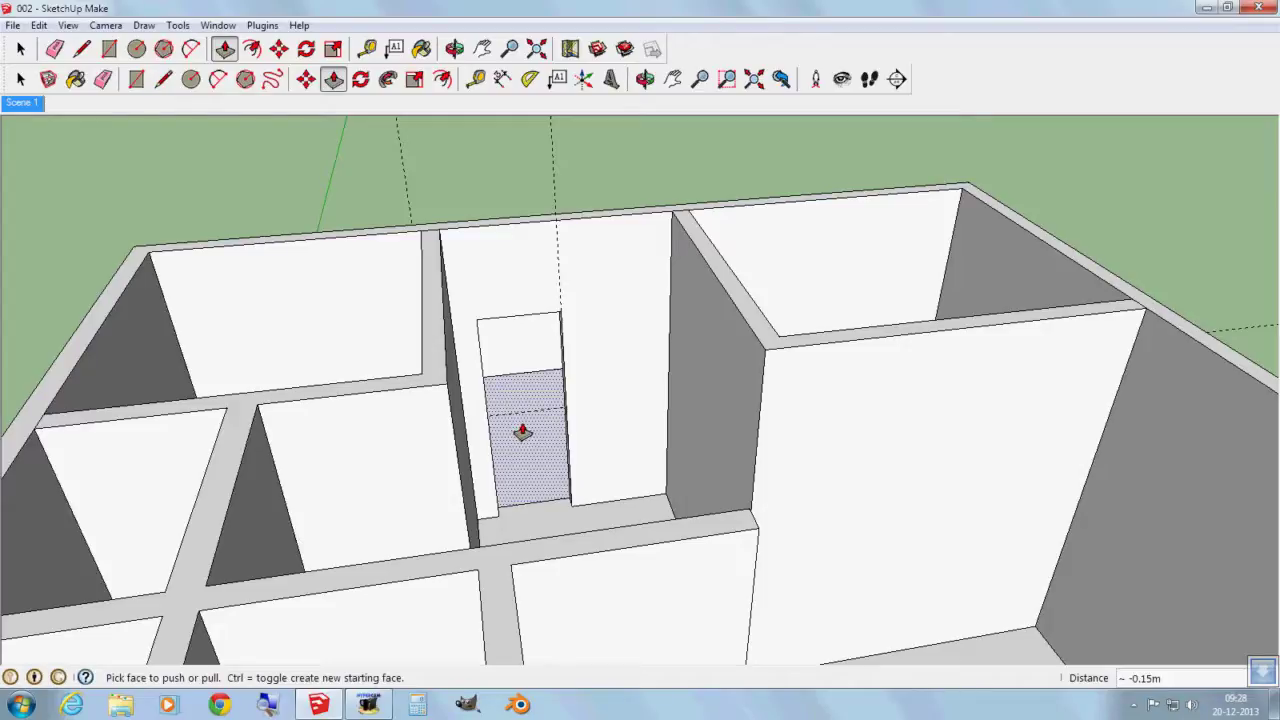
click(521, 431)
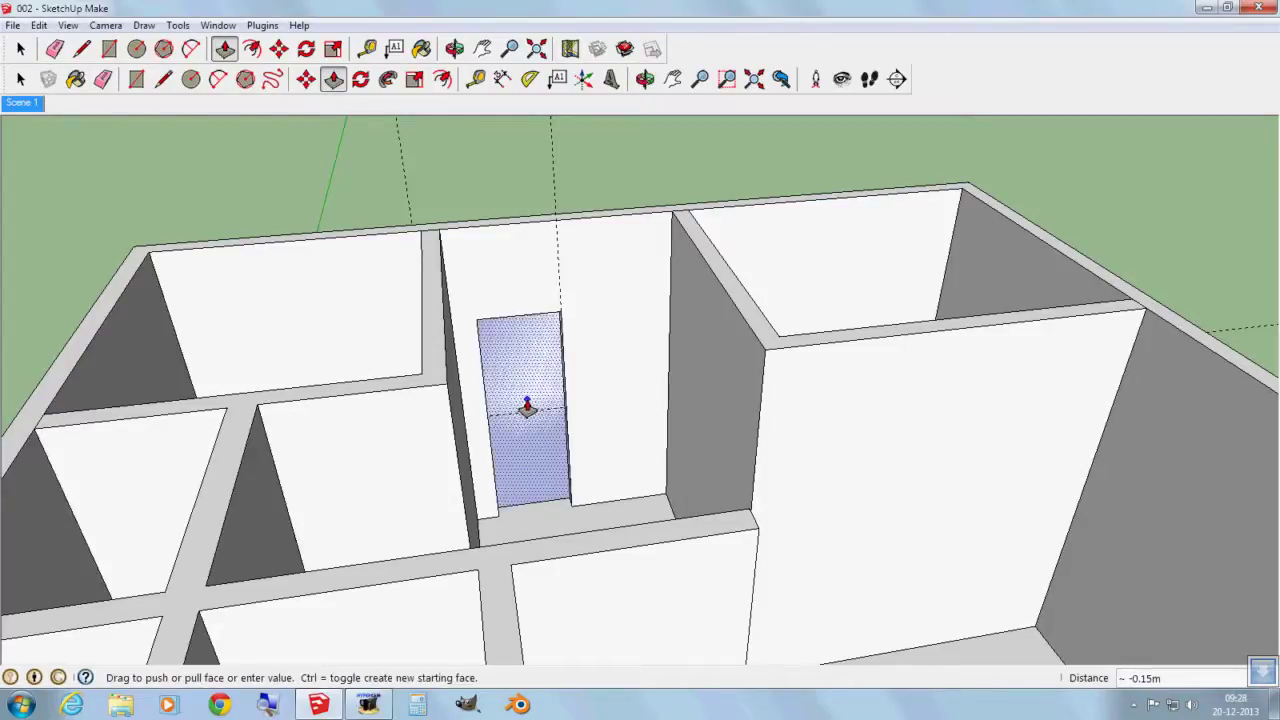
click(527, 407)
click(528, 420)
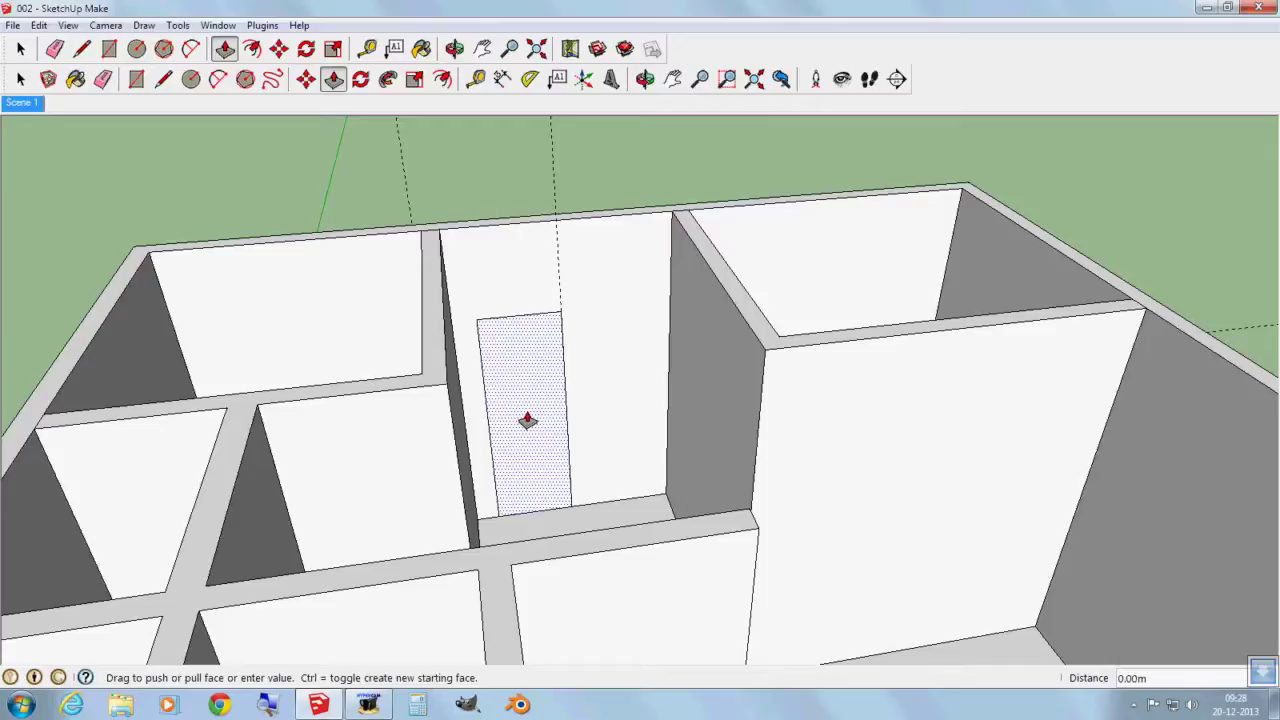
click(527, 420)
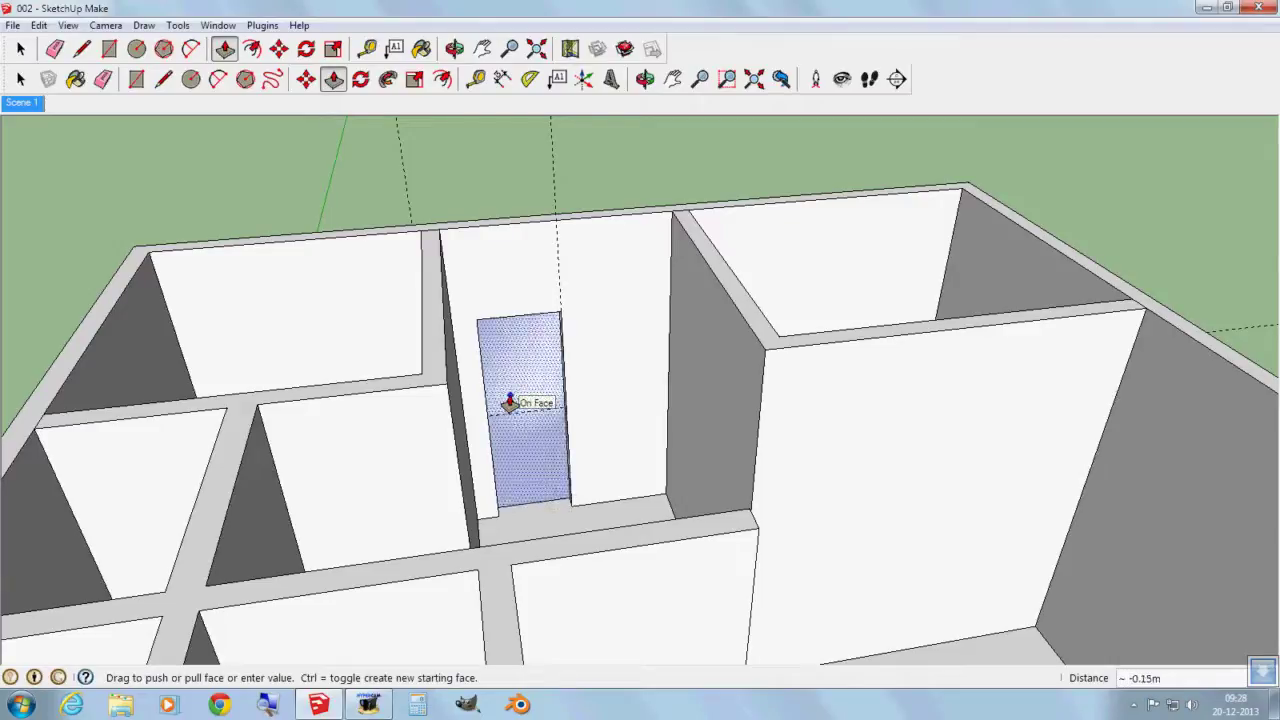
click(530, 401)
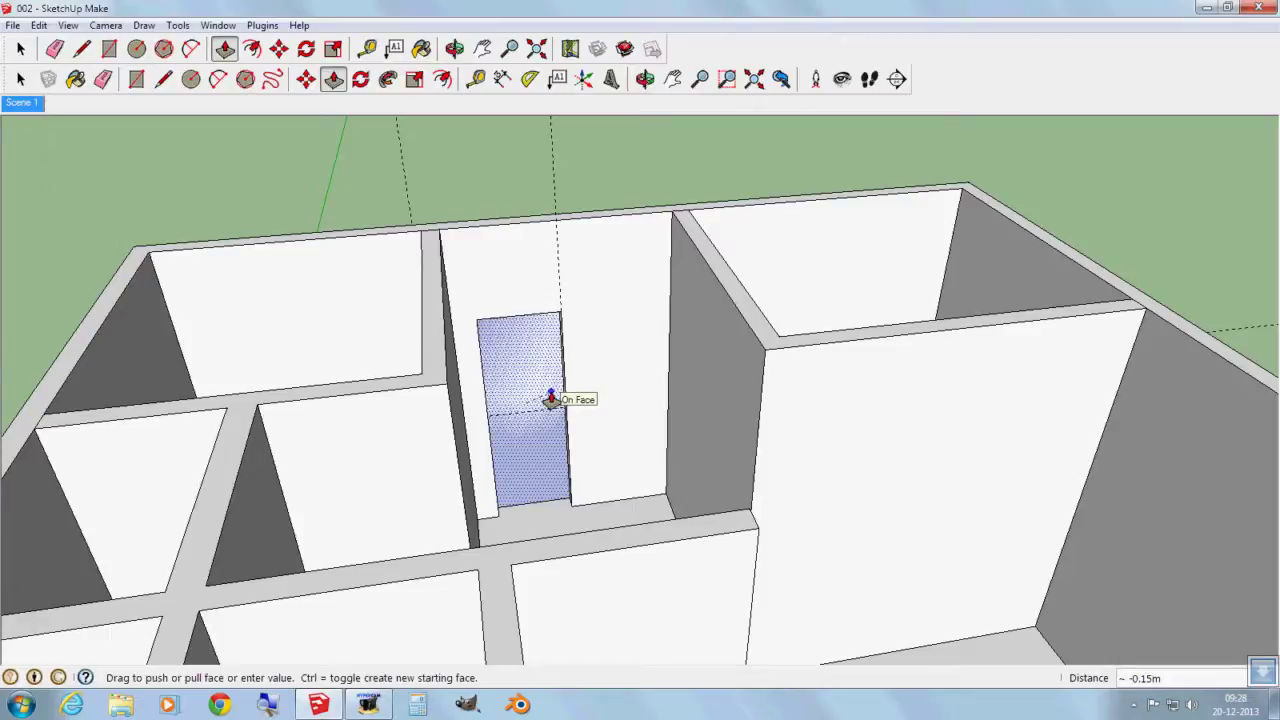
click(552, 399)
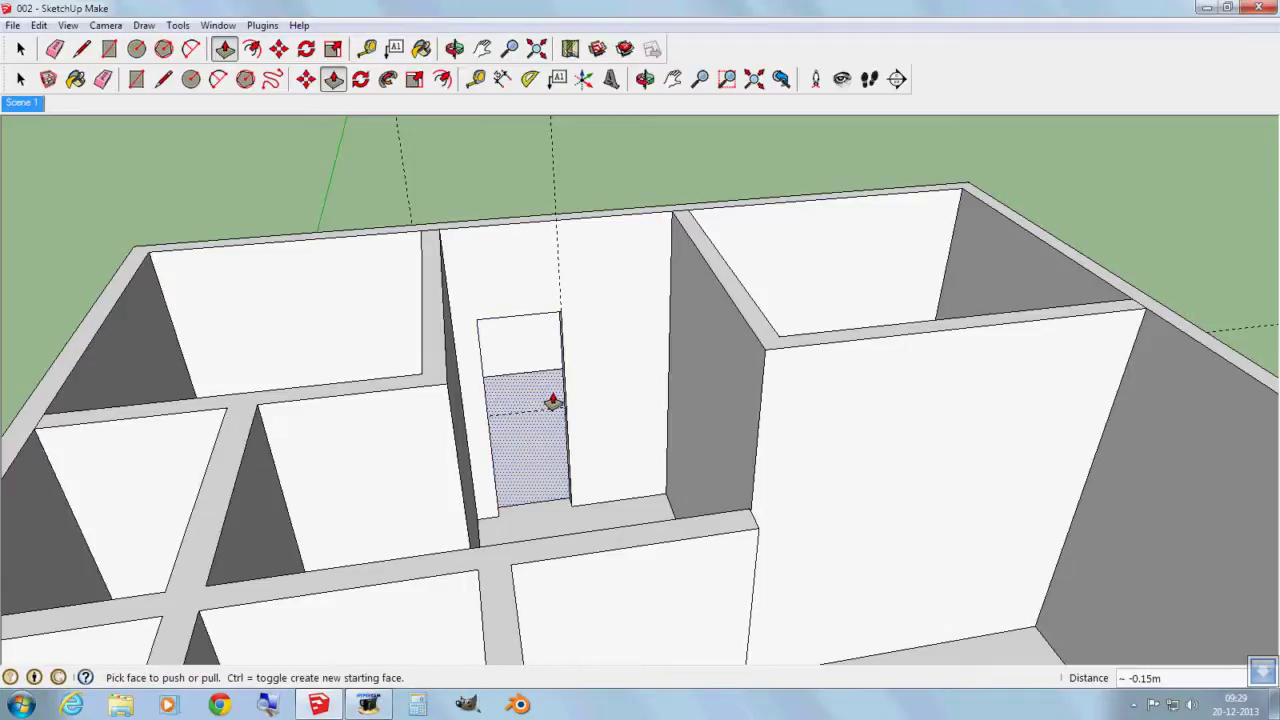
key(space)
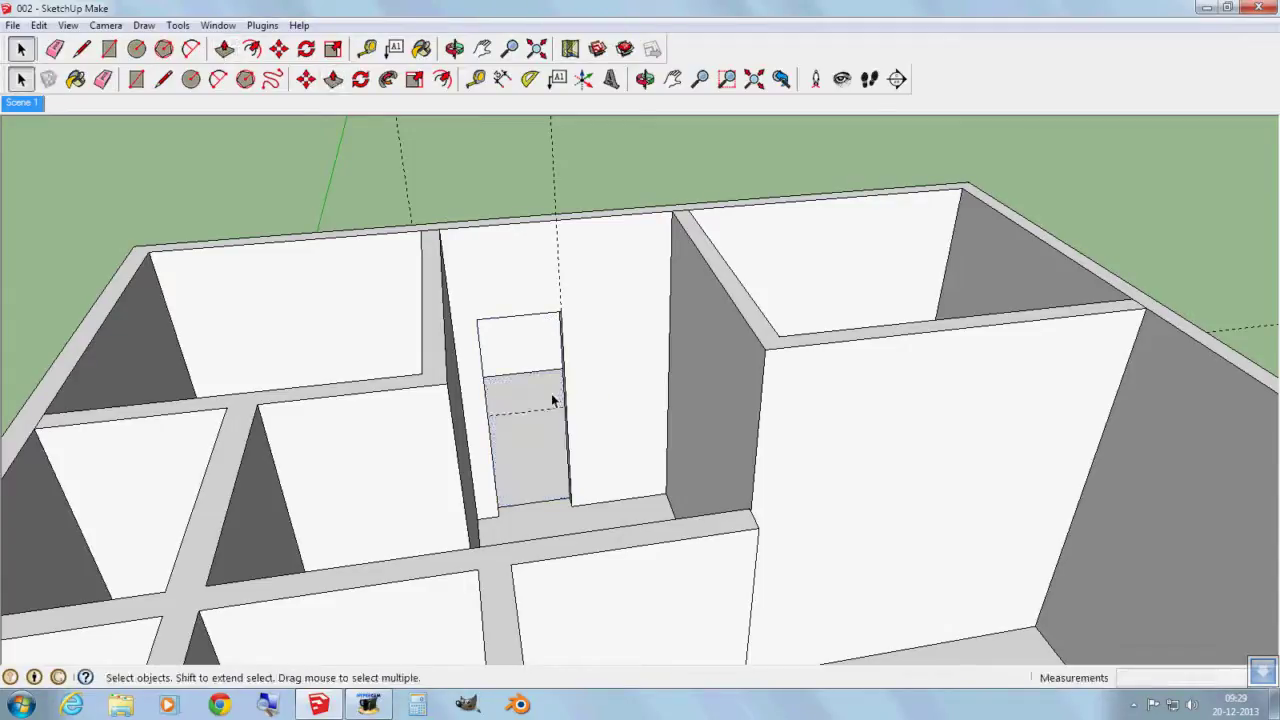
middle_drag(744, 440, 583, 625)
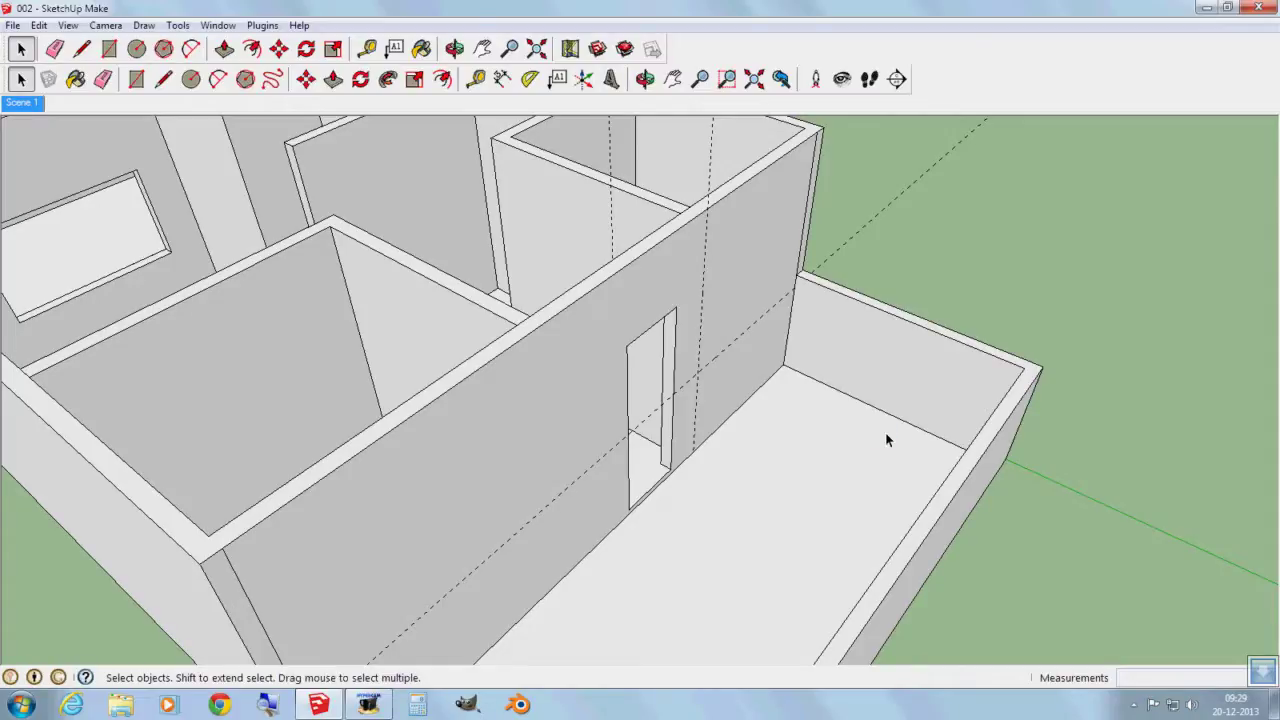
Zoom out to show the whole house with both openings, then stop the screen recording.
scroll(886, 440, down, 5)
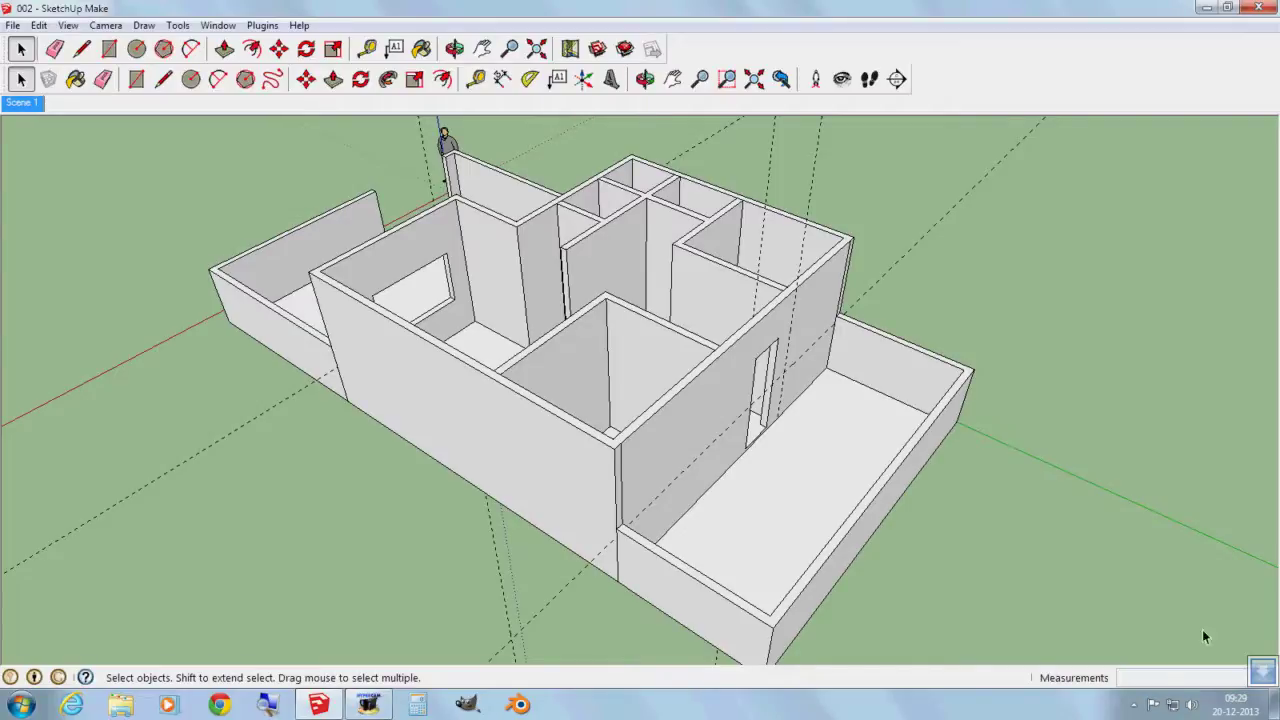
click(370, 705)
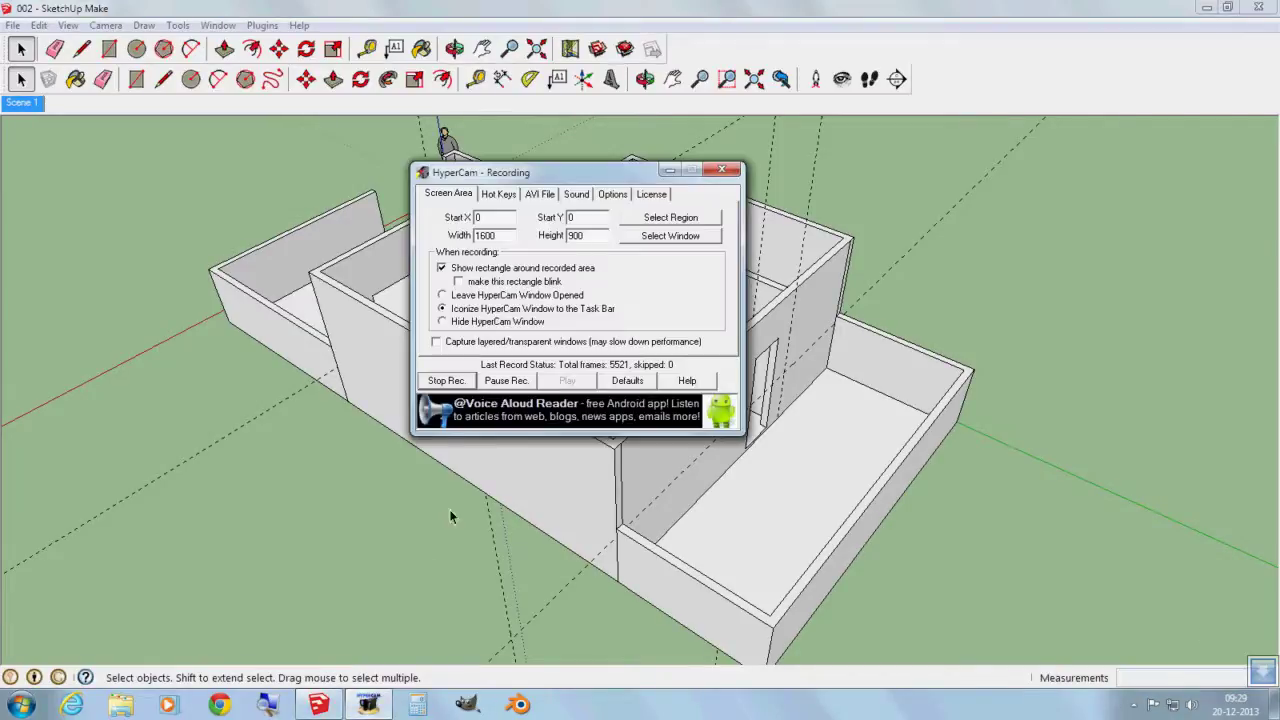
click(442, 379)
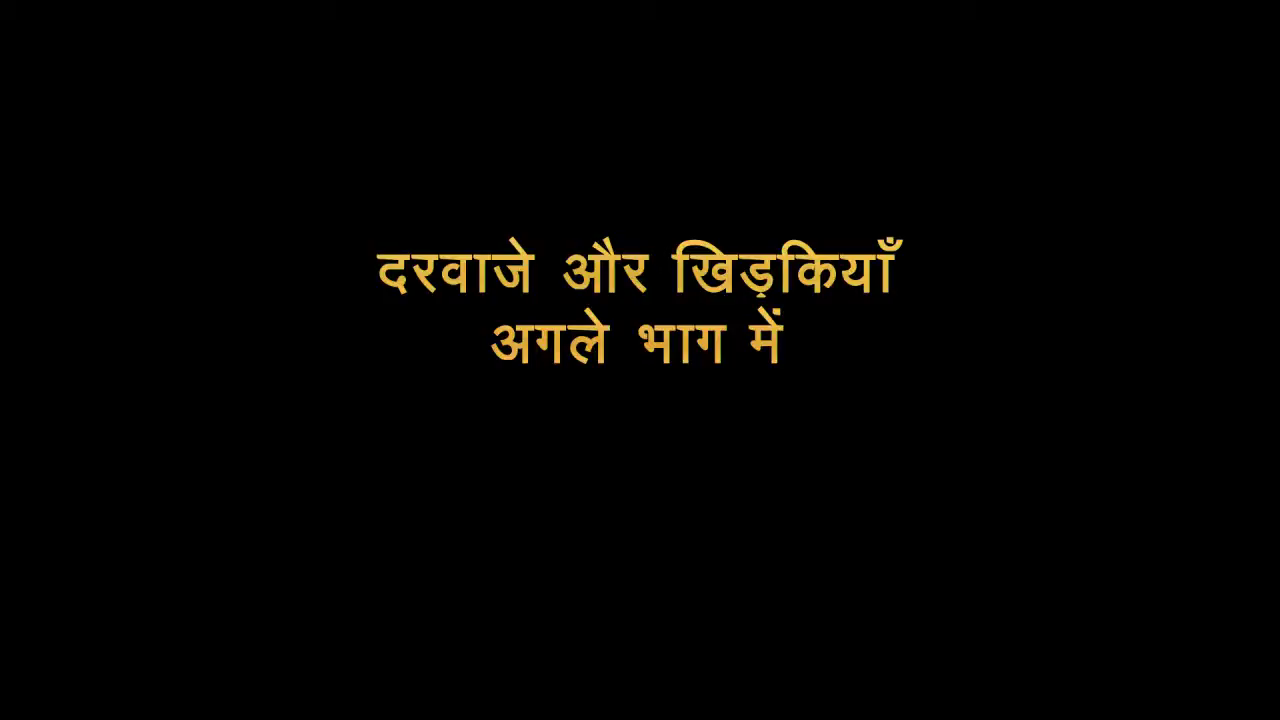